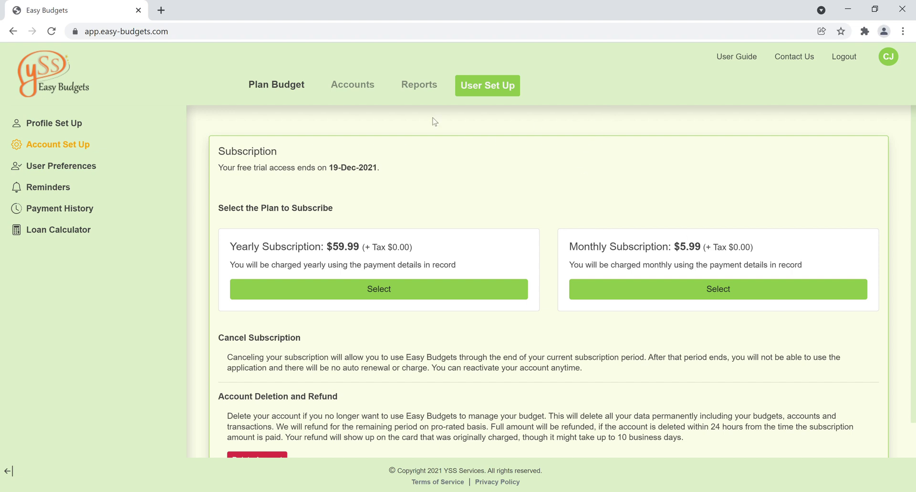
# Step: Open the category management page for Budget 2021
pyautogui.click(291, 89)
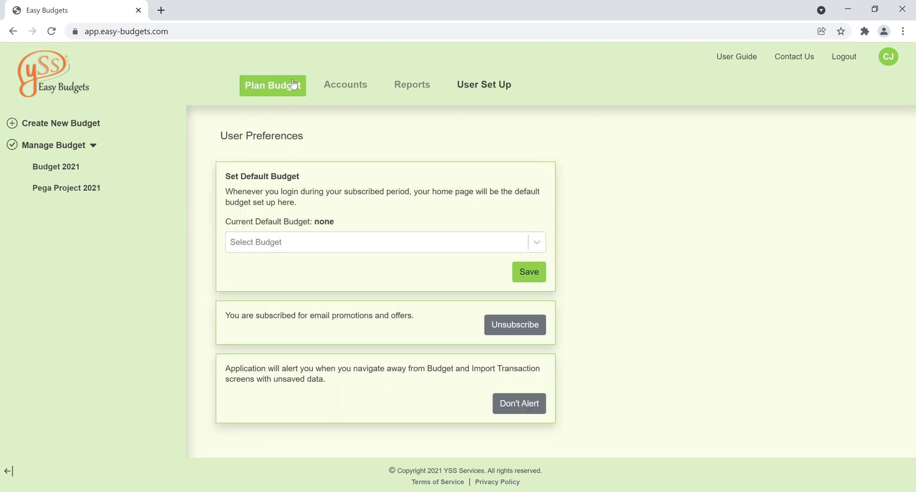
pyautogui.click(55, 168)
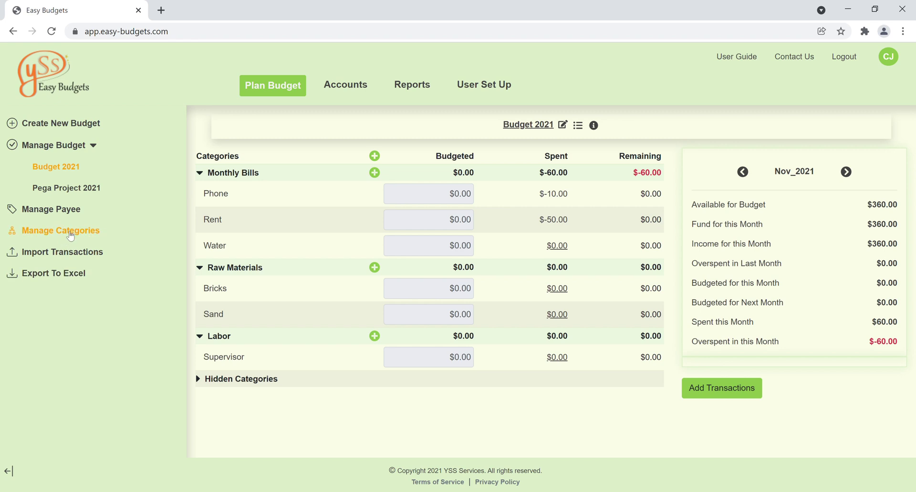
pyautogui.click(71, 235)
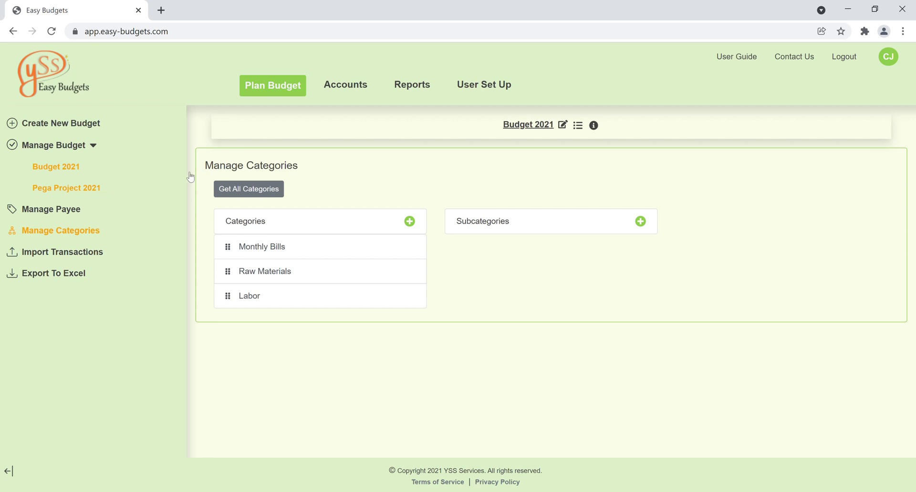
# Step: Change the active budget to Pega Project 2021, and switch back to Budget 2021
pyautogui.click(579, 126)
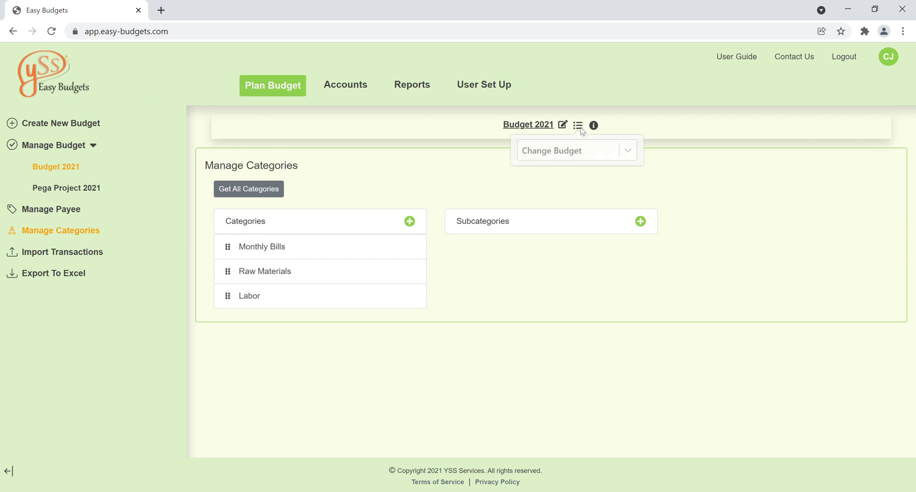
pyautogui.click(628, 152)
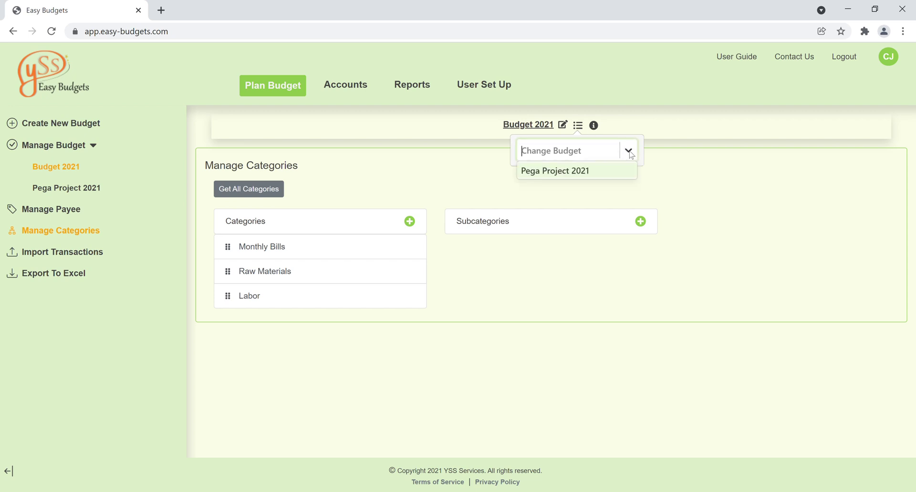
pyautogui.click(584, 172)
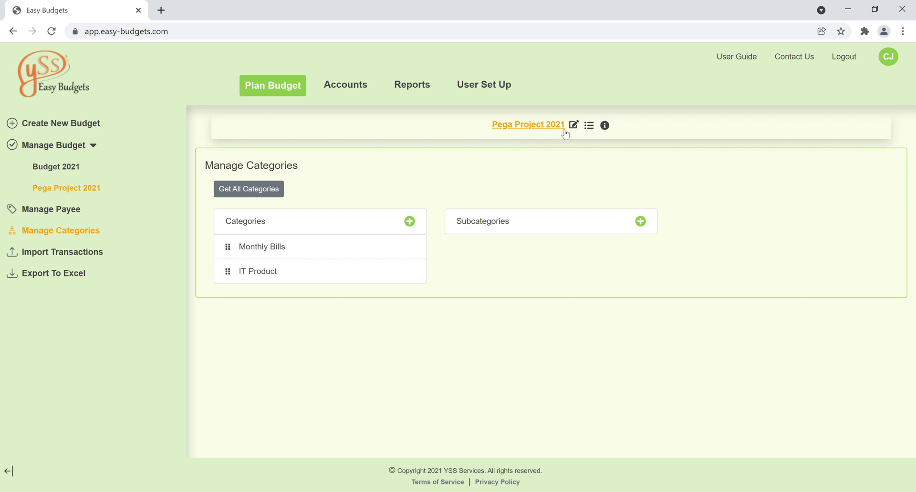
pyautogui.click(590, 130)
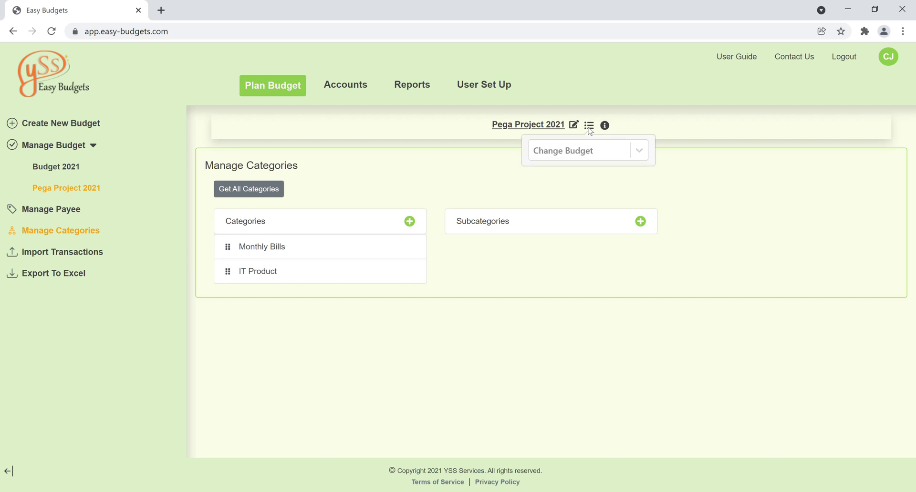
pyautogui.click(640, 150)
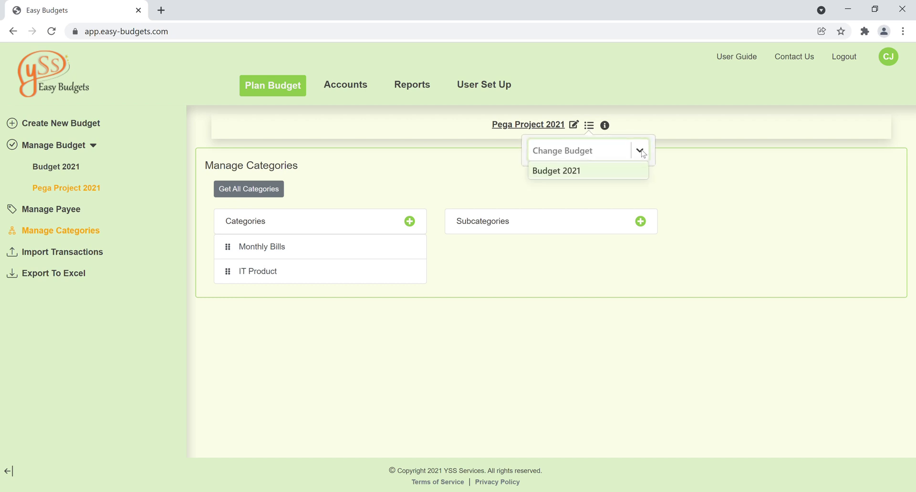
pyautogui.click(569, 175)
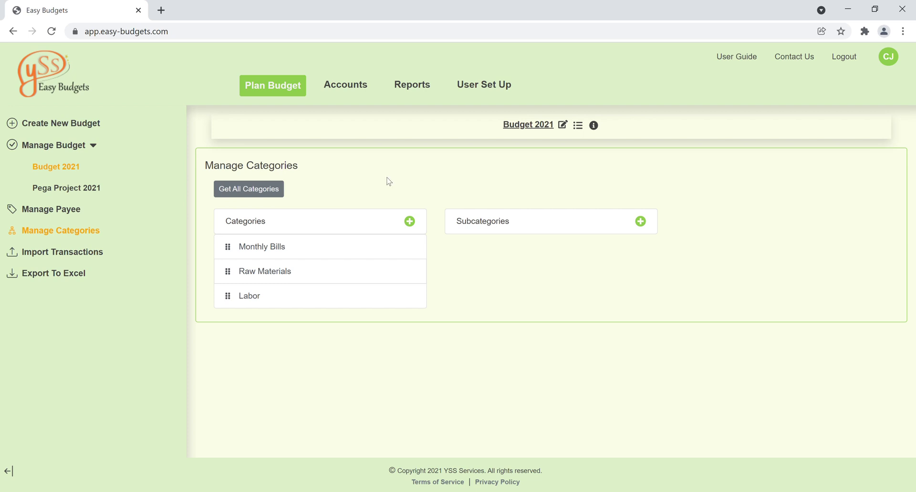
# Step: View the details of Budget 2021 and the subcategories of its Monthly Bills, Raw Materials and Labor categories
pyautogui.click(594, 127)
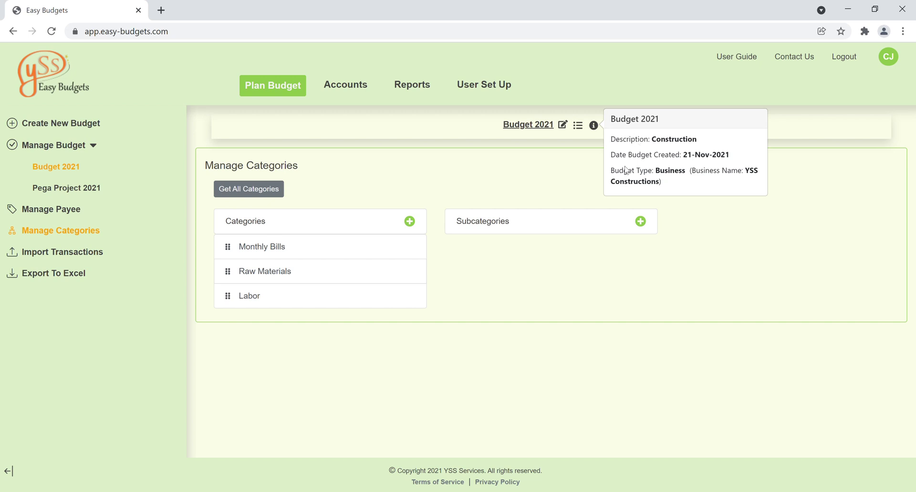
pyautogui.click(542, 166)
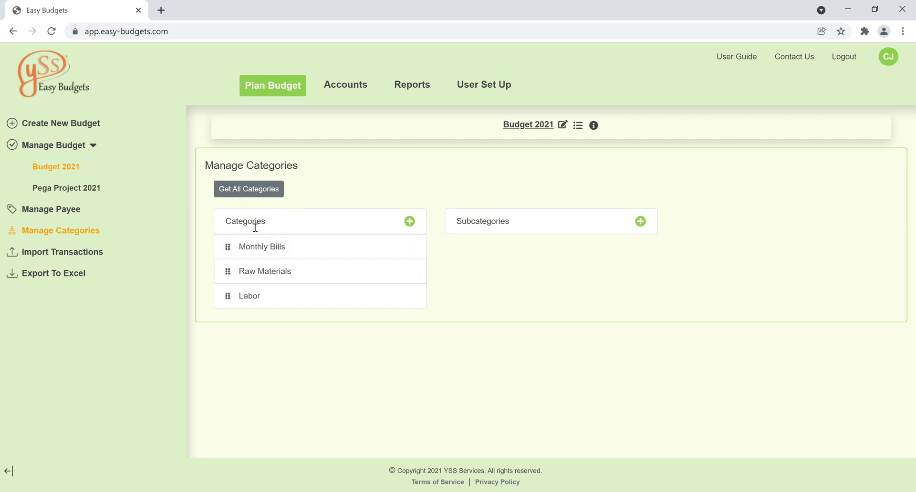
pyautogui.moveTo(249, 247)
pyautogui.click(244, 251)
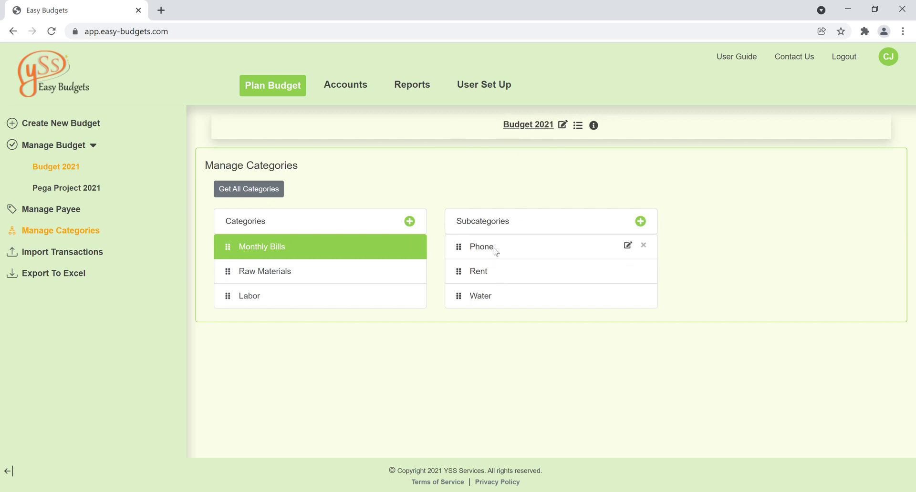
pyautogui.click(260, 276)
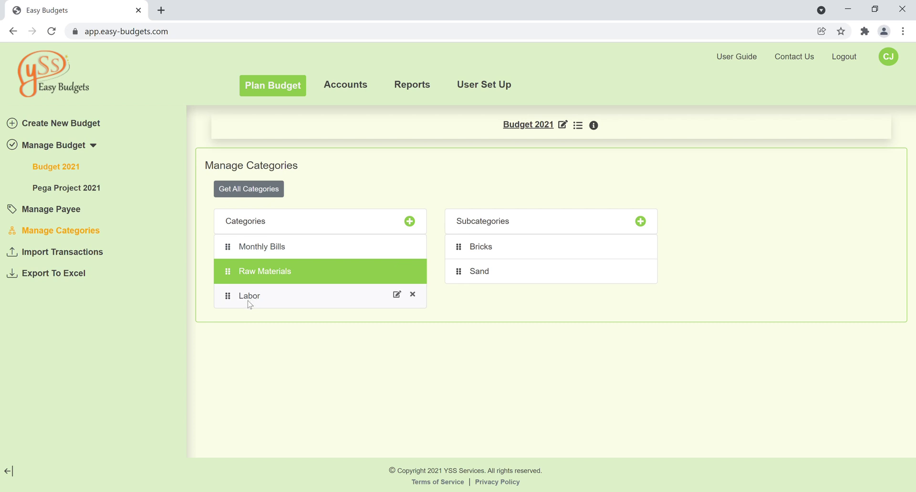
pyautogui.click(249, 298)
# Step: Load the list of all available categories and add the Internet and Electric subcategories to Monthly Bills
pyautogui.click(262, 246)
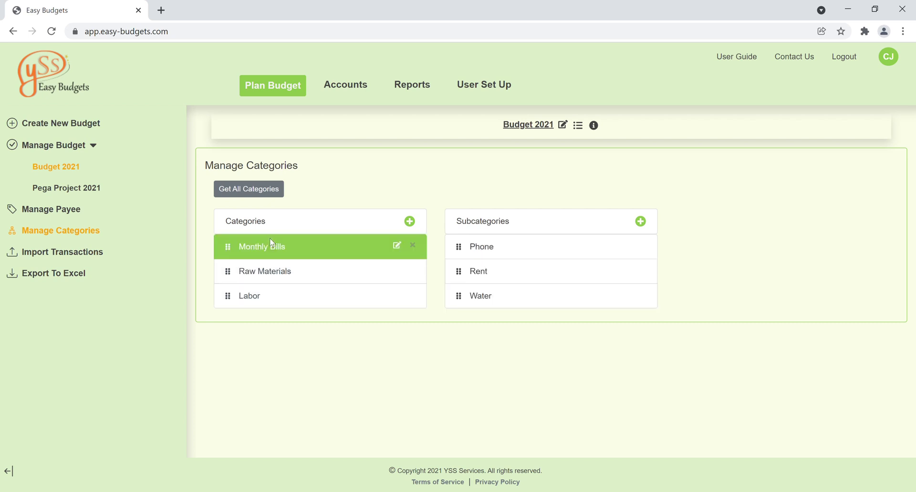
pyautogui.click(254, 193)
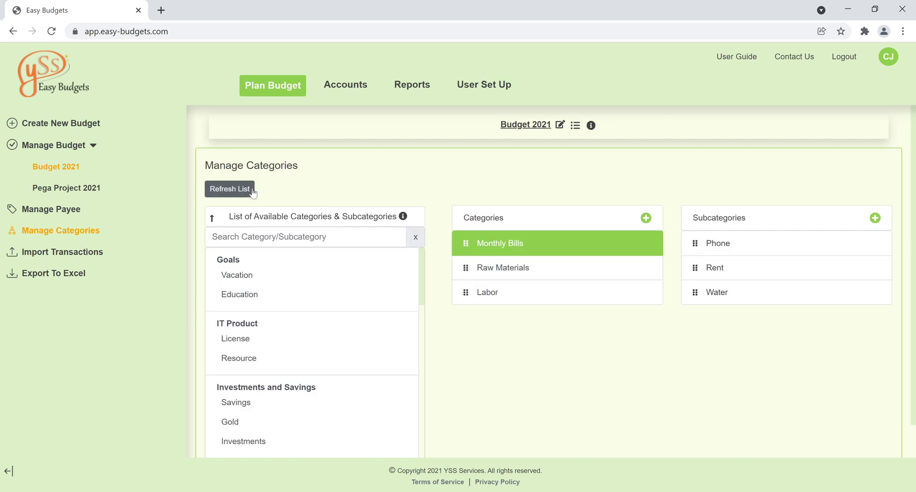
pyautogui.scroll(-1, 449, 171)
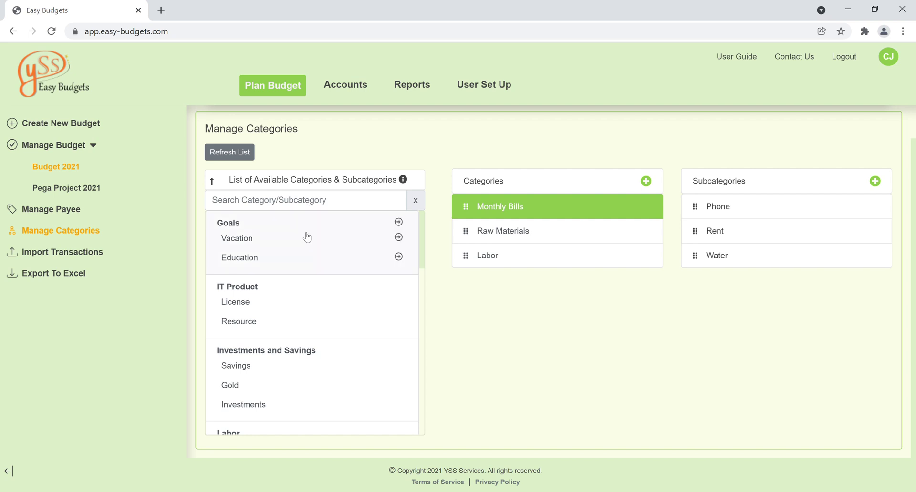
pyautogui.scroll(-4, 304, 237)
pyautogui.scroll(-4, 298, 262)
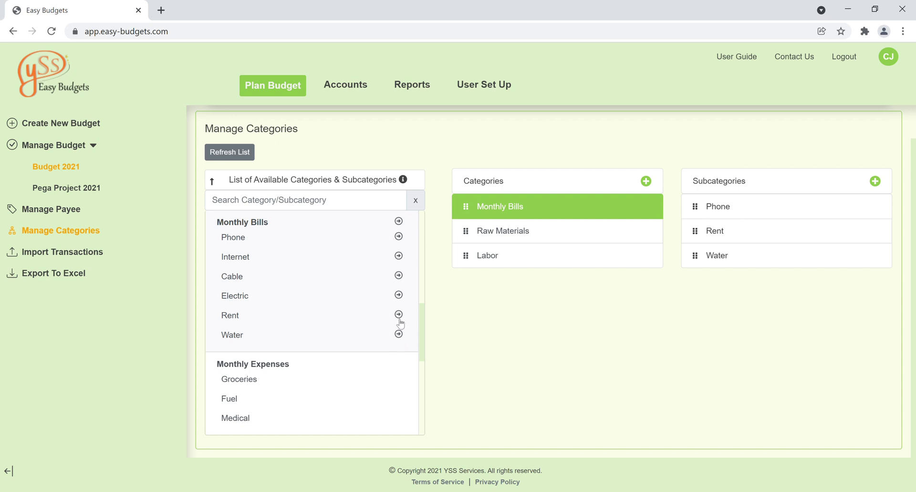
pyautogui.click(399, 258)
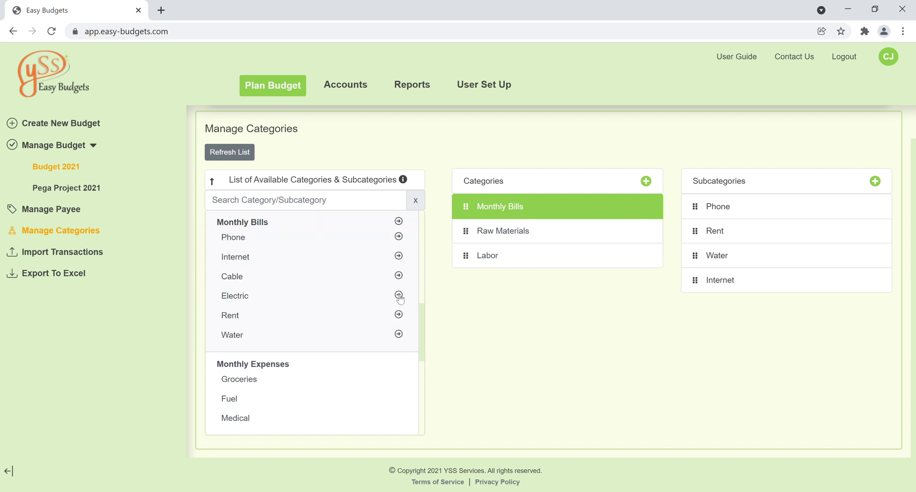
pyautogui.click(399, 297)
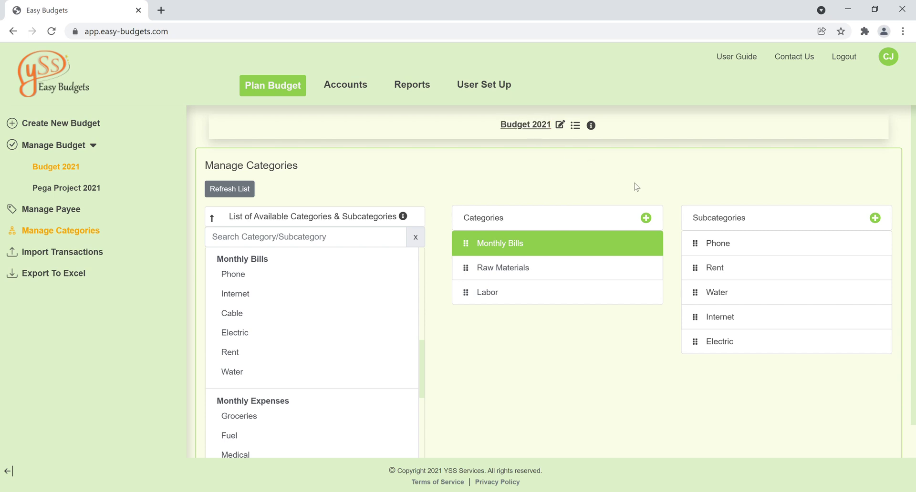
# Step: Add the entire Tax category from the available list to the budget and display its subcategories
pyautogui.scroll(-1, 273, 388)
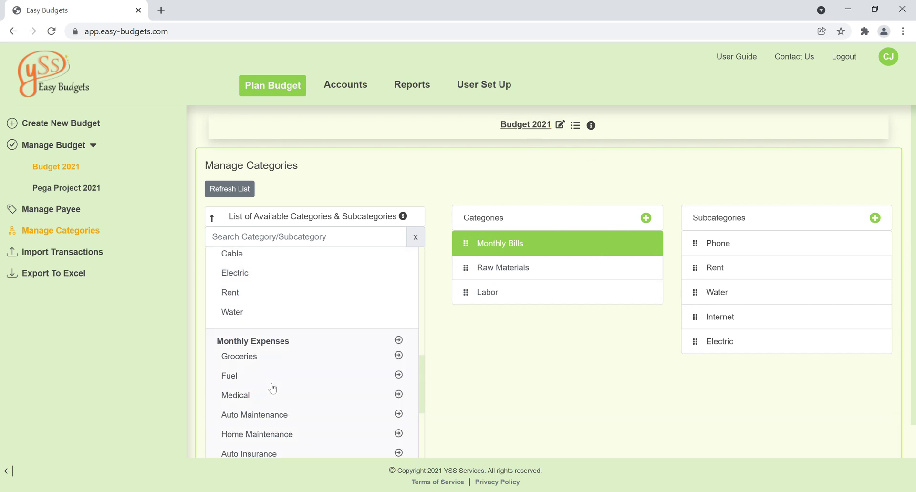
pyautogui.scroll(-4, 273, 389)
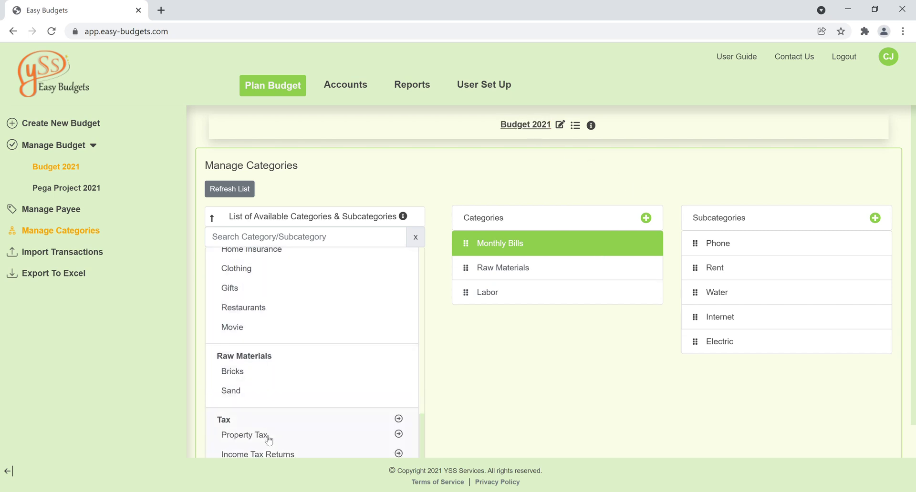
pyautogui.scroll(-1, 269, 440)
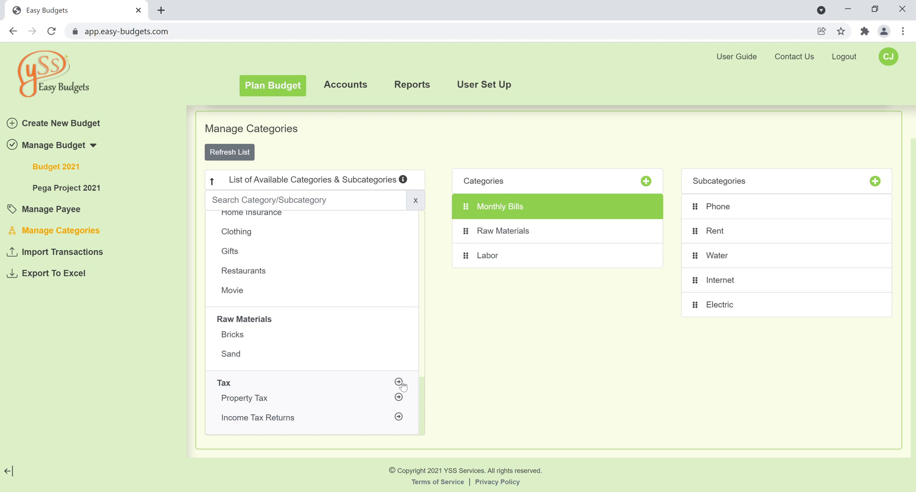
pyautogui.click(400, 382)
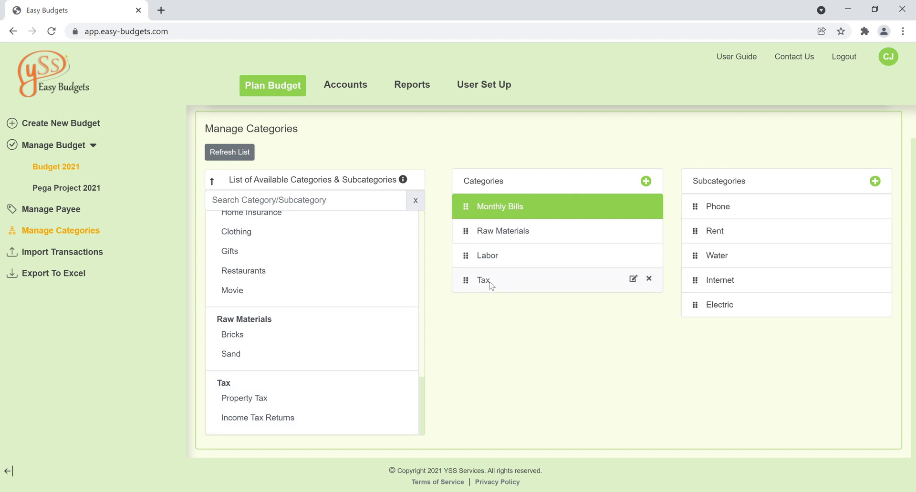
pyautogui.click(491, 285)
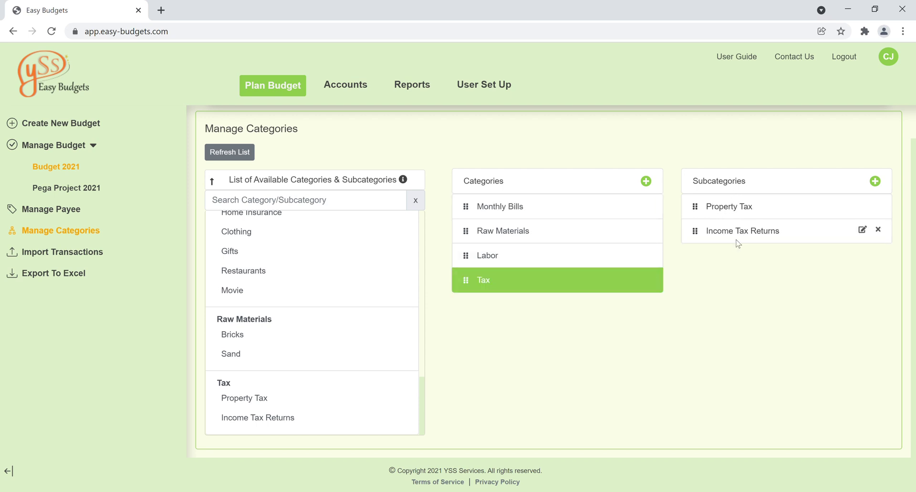
# Step: Create a new custom category named Flooring in the budget
pyautogui.scroll(1, 646, 333)
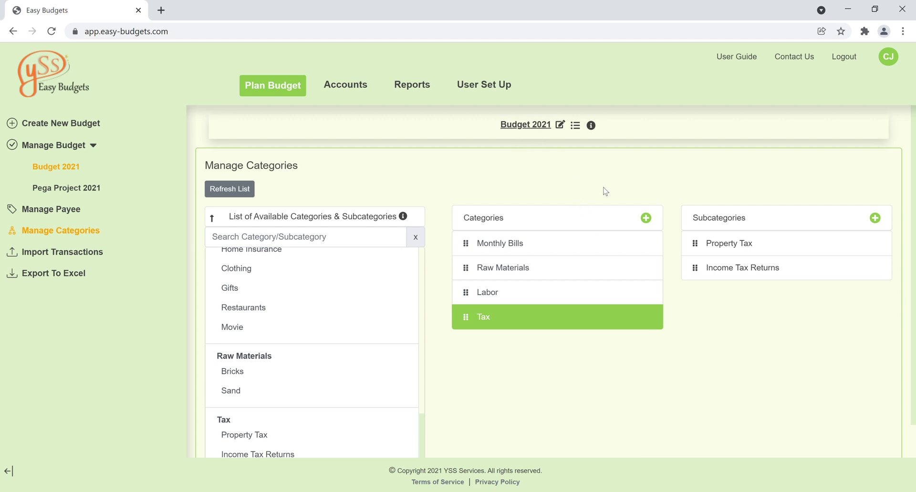
pyautogui.click(647, 218)
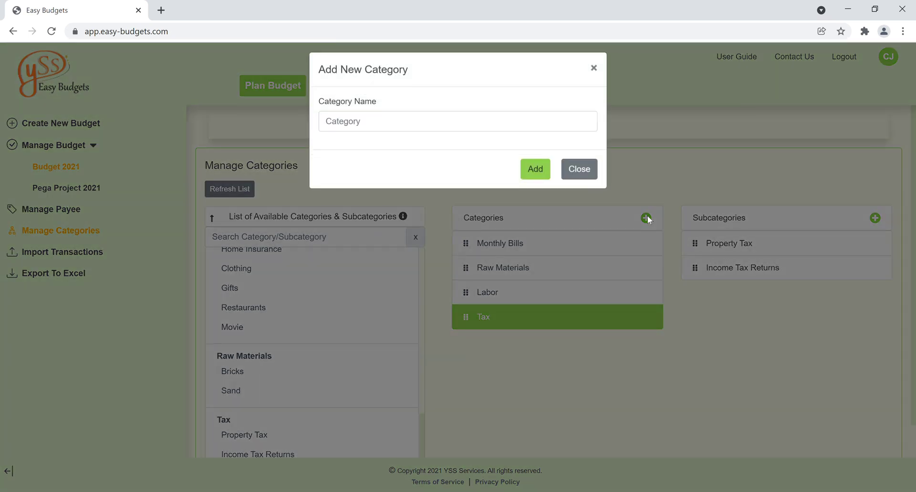
pyautogui.click(392, 135)
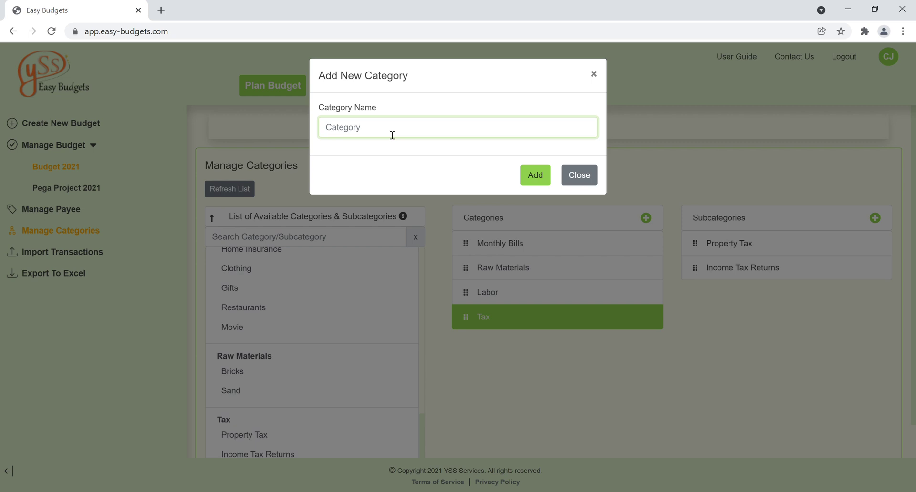
pyautogui.write('Flooring')
pyautogui.click(535, 175)
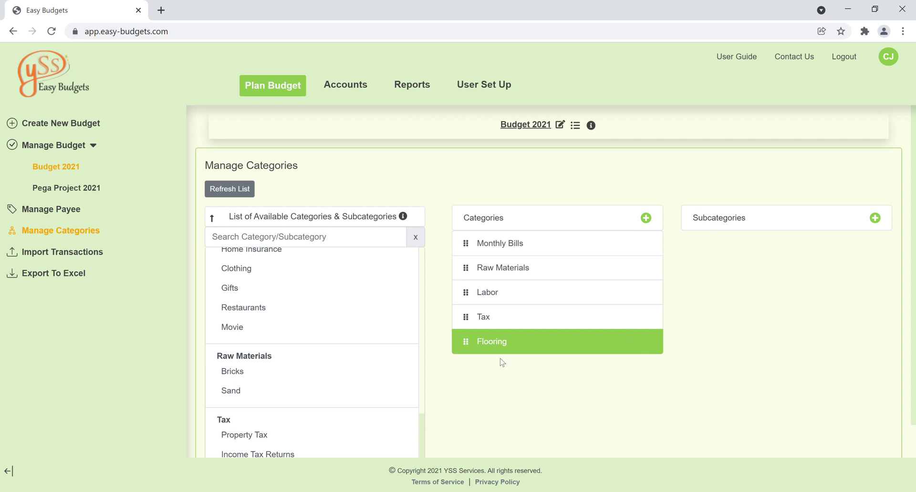
# Step: Add a new subcategory named Vitrified Tiles under the Flooring category
pyautogui.moveTo(505, 348)
pyautogui.click(877, 218)
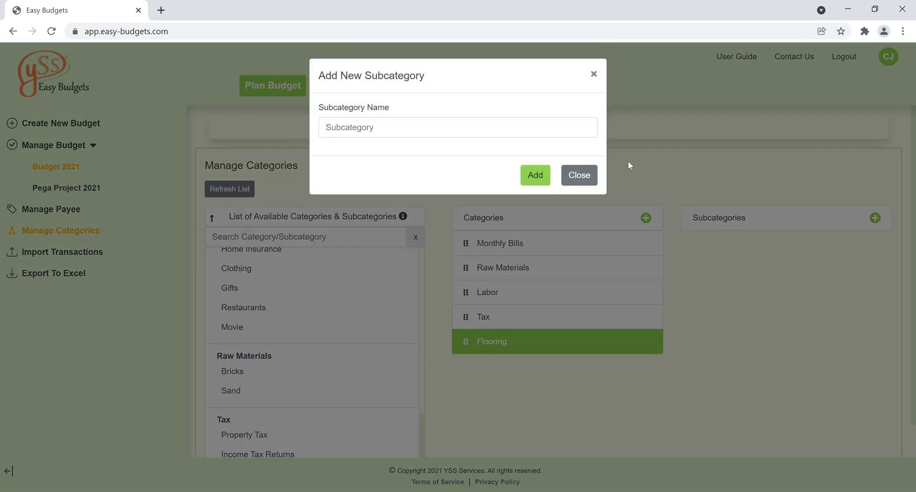
pyautogui.click(409, 129)
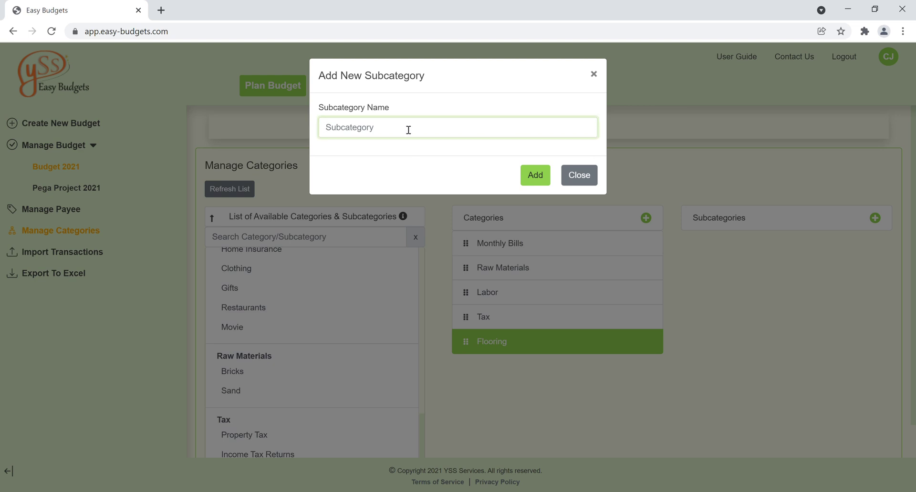
pyautogui.write('Vitrified Tiles')
pyautogui.click(542, 180)
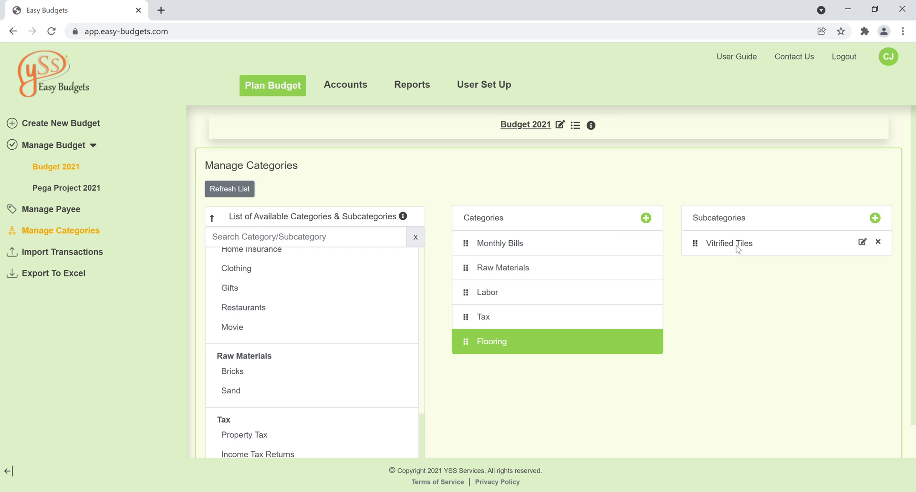
# Step: Add another subcategory named Marbles under the Flooring category
pyautogui.click(874, 218)
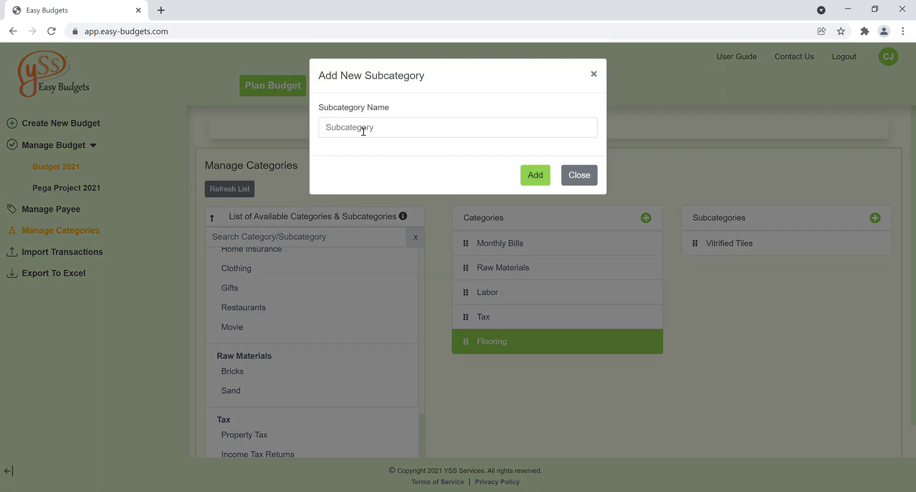
pyautogui.click(363, 132)
pyautogui.write('Marbles')
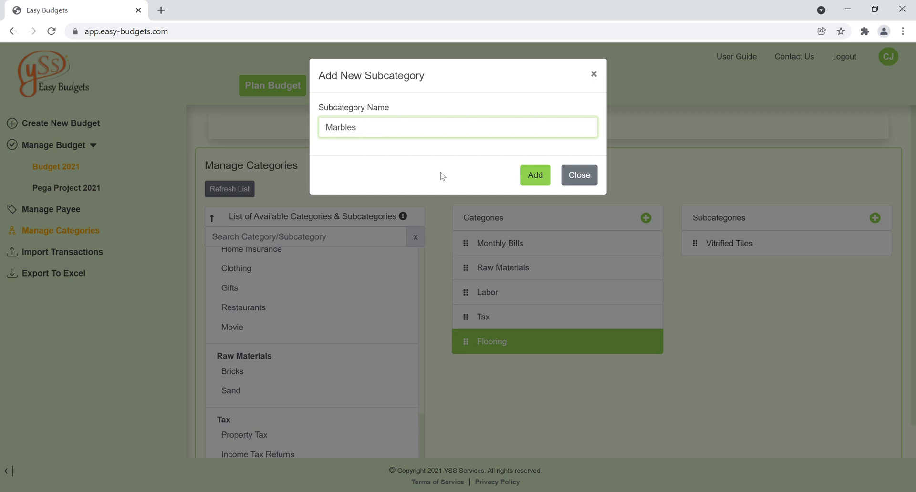
pyautogui.click(533, 179)
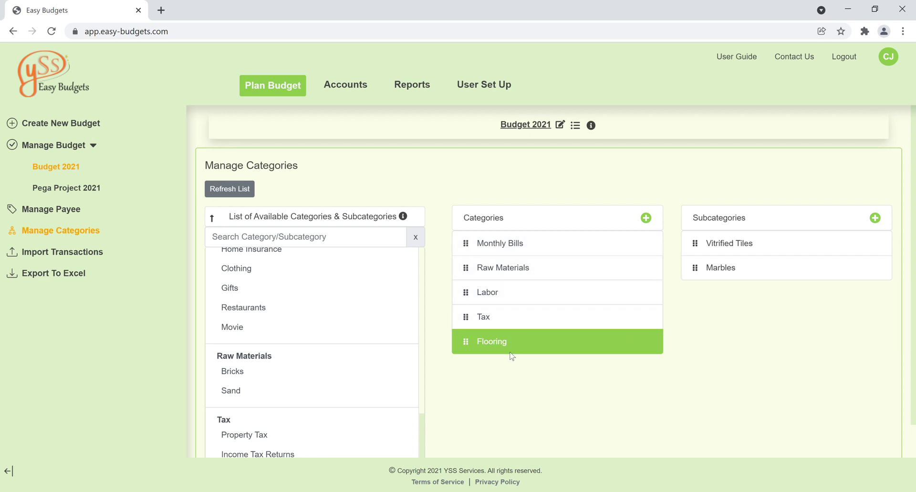
# Step: Add a new subcategory named Carpenter under the Labor category
pyautogui.click(515, 299)
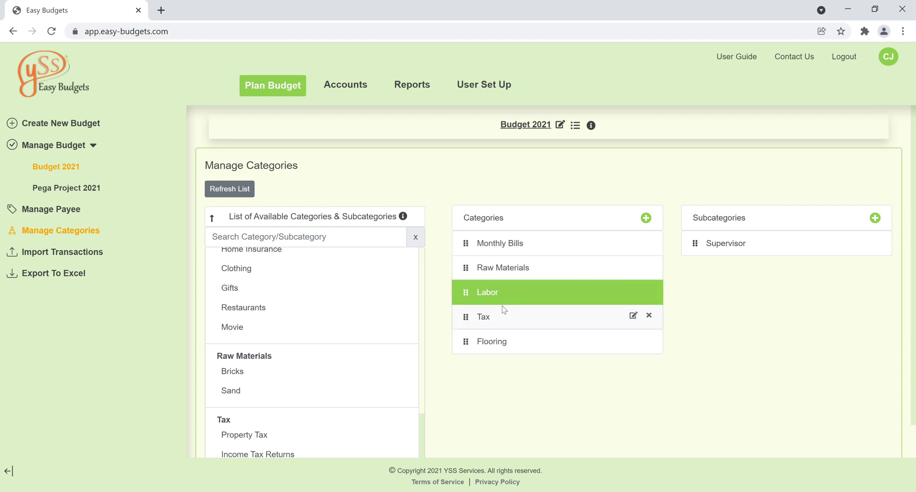
pyautogui.click(876, 218)
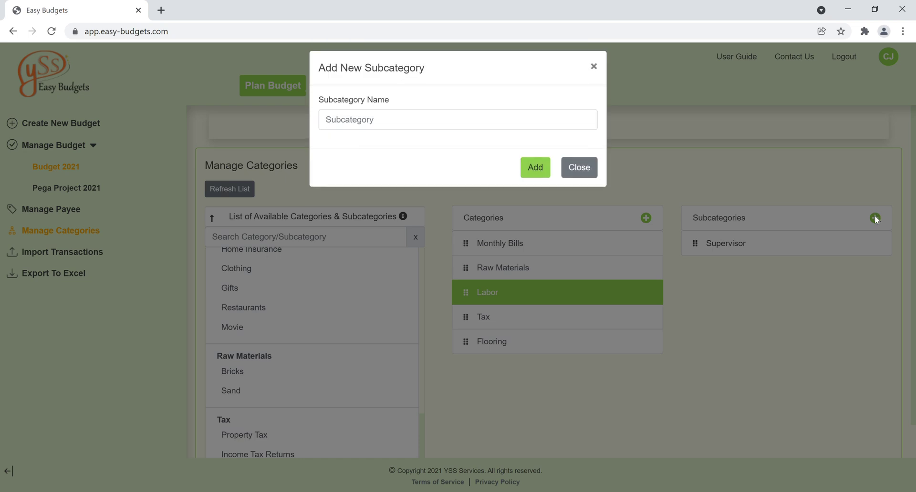
pyautogui.click(390, 132)
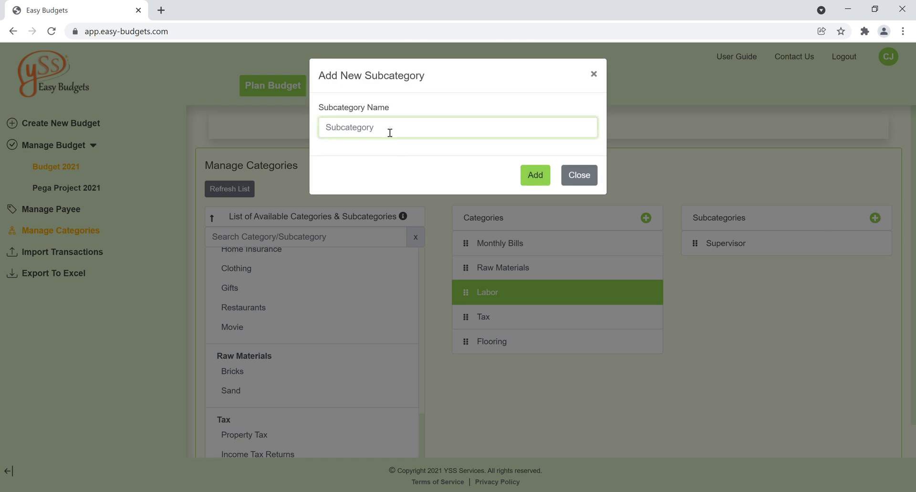
pyautogui.write('Carpenter')
pyautogui.click(534, 176)
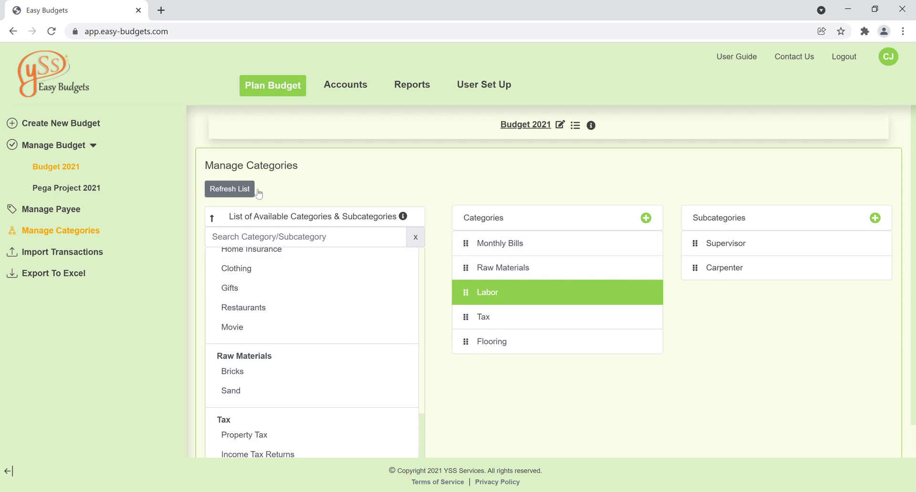
# Step: Refresh the list of available categories and subcategories and look through it for the custom Labor and Flooring entries
pyautogui.scroll(-1, 263, 242)
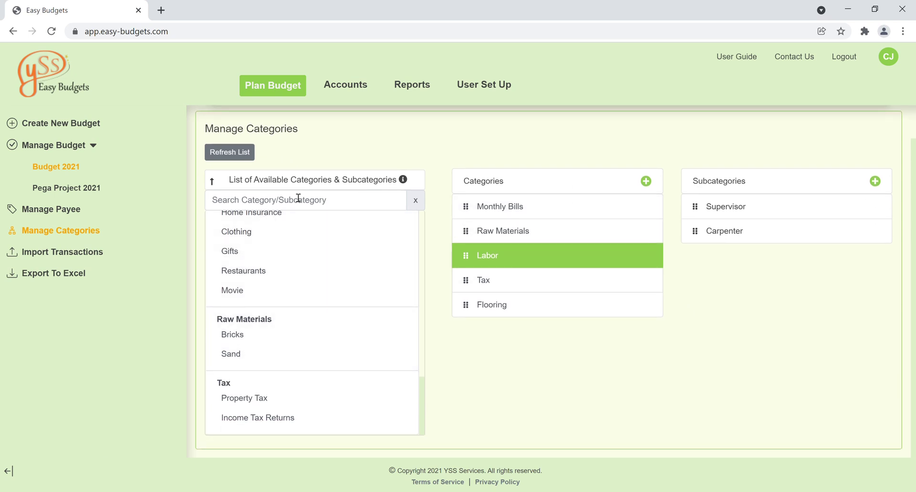
pyautogui.scroll(2, 287, 311)
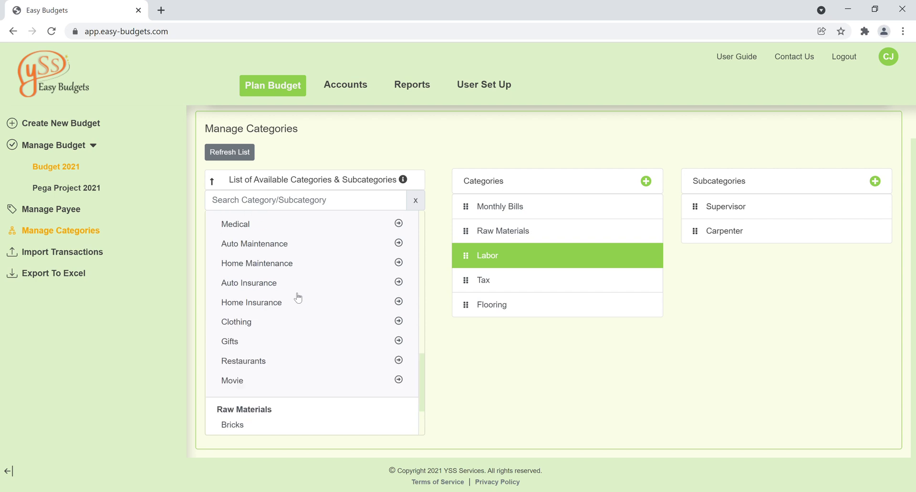
pyautogui.click(233, 157)
pyautogui.scroll(2, 293, 365)
pyautogui.scroll(-5, 294, 365)
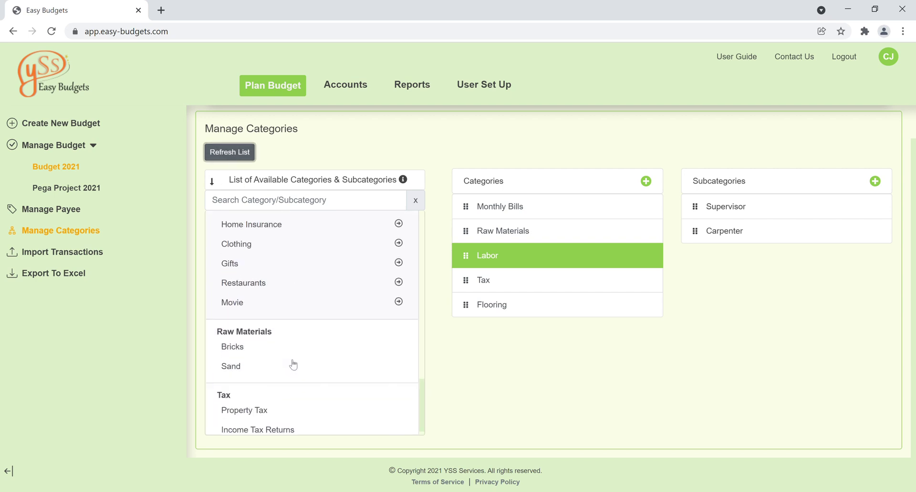
pyautogui.scroll(10, 293, 365)
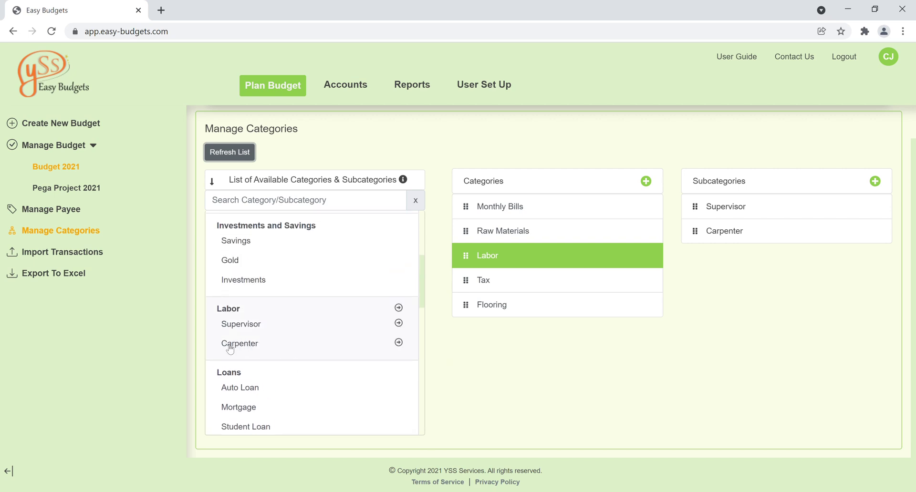
pyautogui.scroll(4, 268, 344)
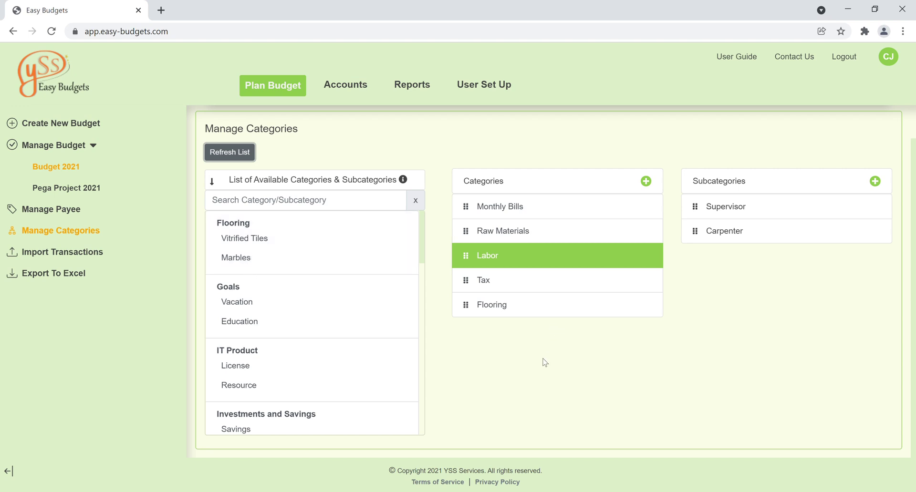
# Step: Open the Budget 2021 overview and view the spent history of the Phone subcategory
pyautogui.click(559, 370)
pyautogui.click(573, 212)
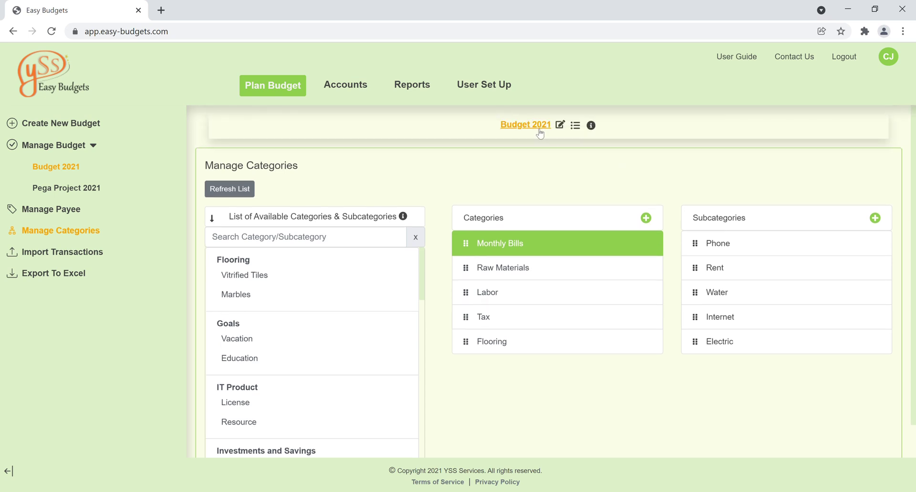
pyautogui.click(539, 131)
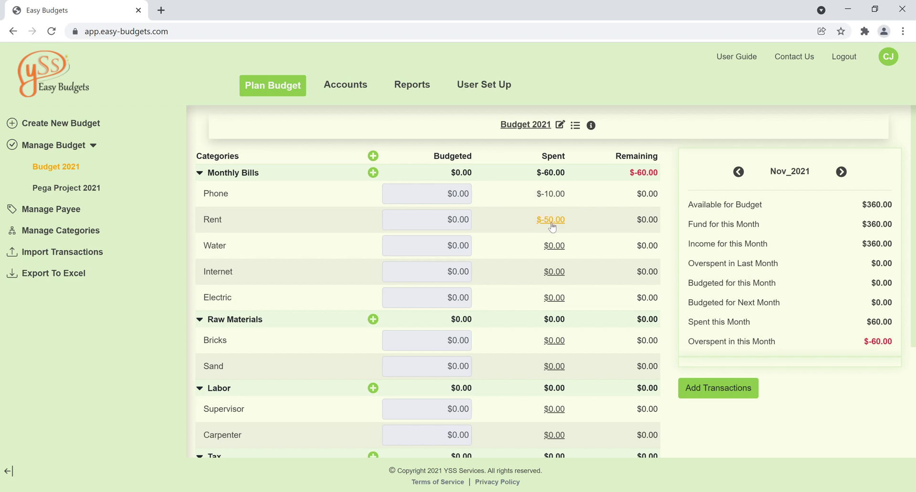
pyautogui.click(553, 195)
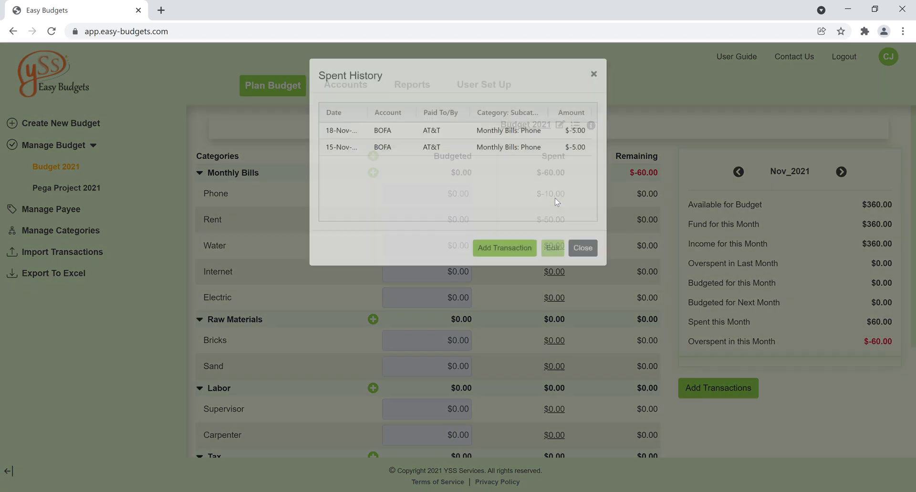
pyautogui.click(594, 75)
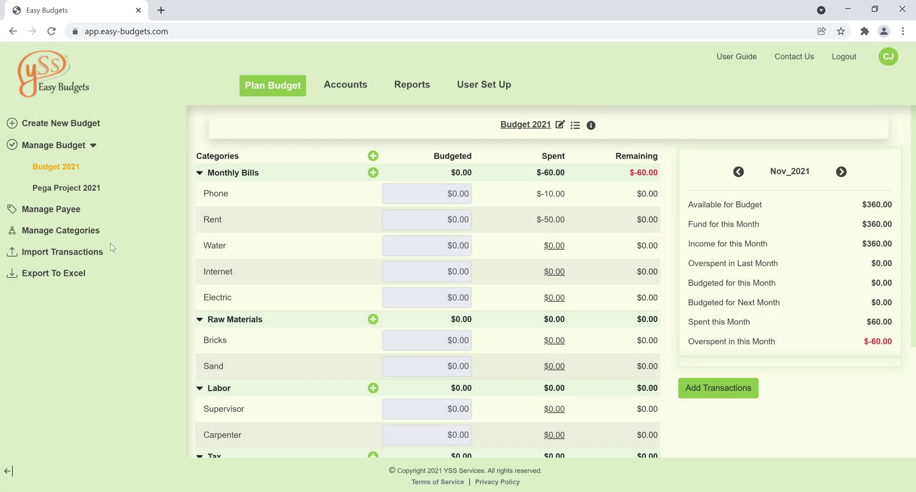
# Step: Return to managing categories and remove the Internet and Electric subcategories from Monthly Bills
pyautogui.click(74, 238)
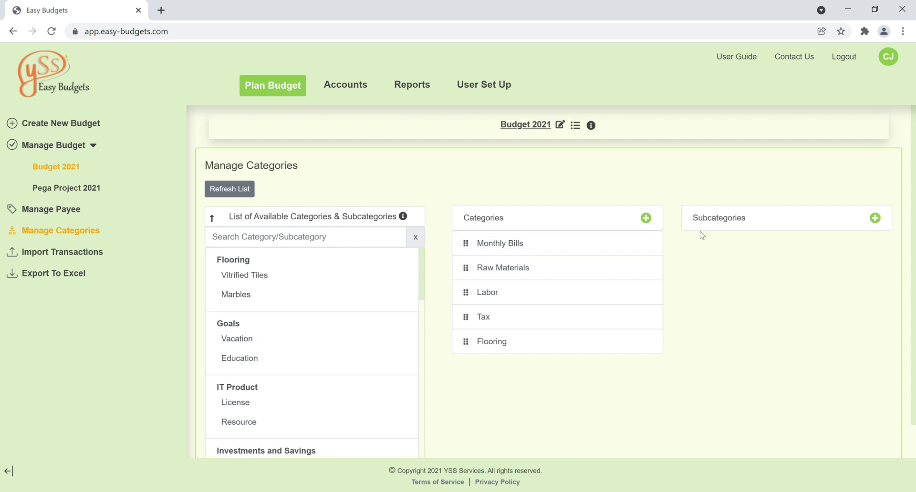
pyautogui.click(572, 247)
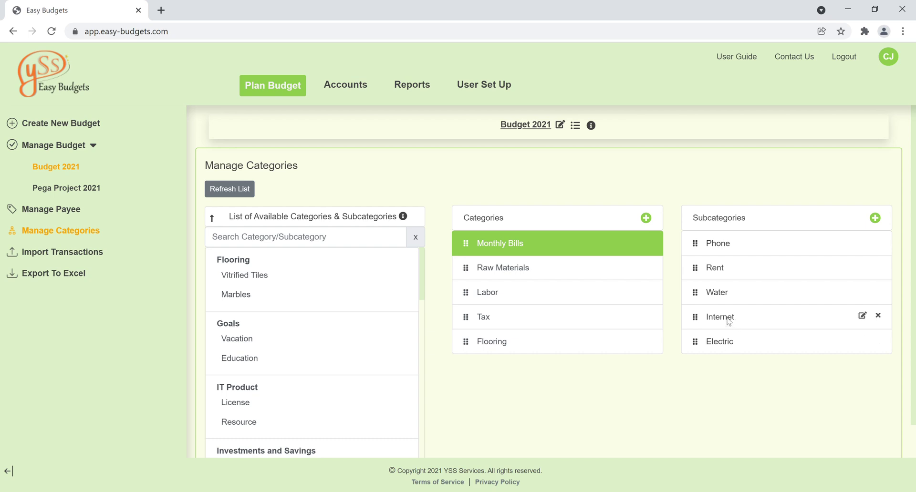
pyautogui.click(878, 316)
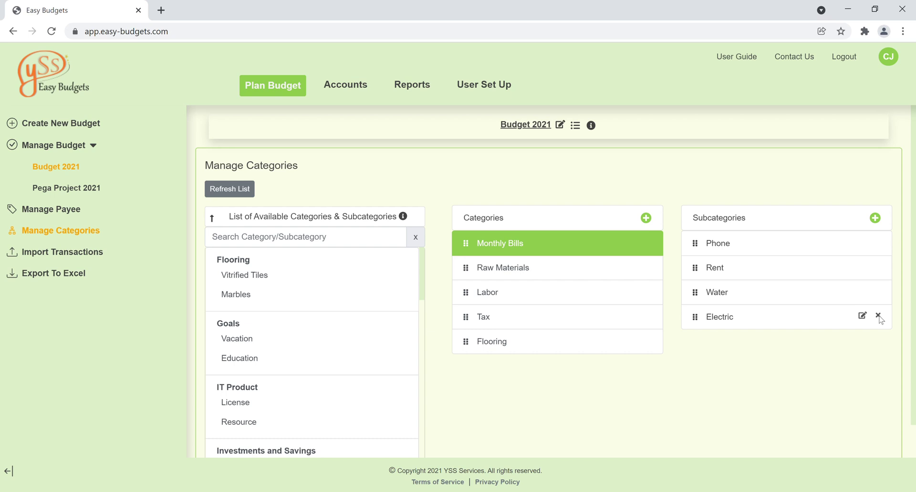
pyautogui.click(878, 315)
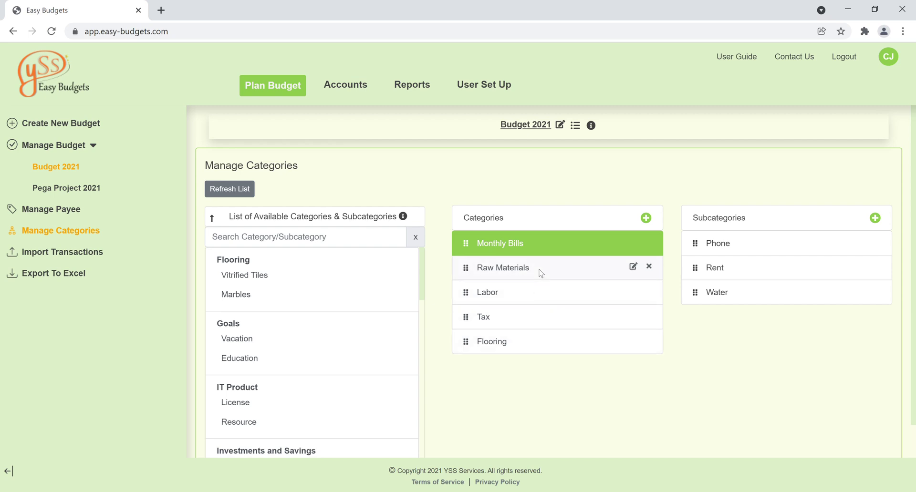
# Step: Remove the Tax category from the budget and check the category list in the Budget 2021 overview
pyautogui.click(551, 292)
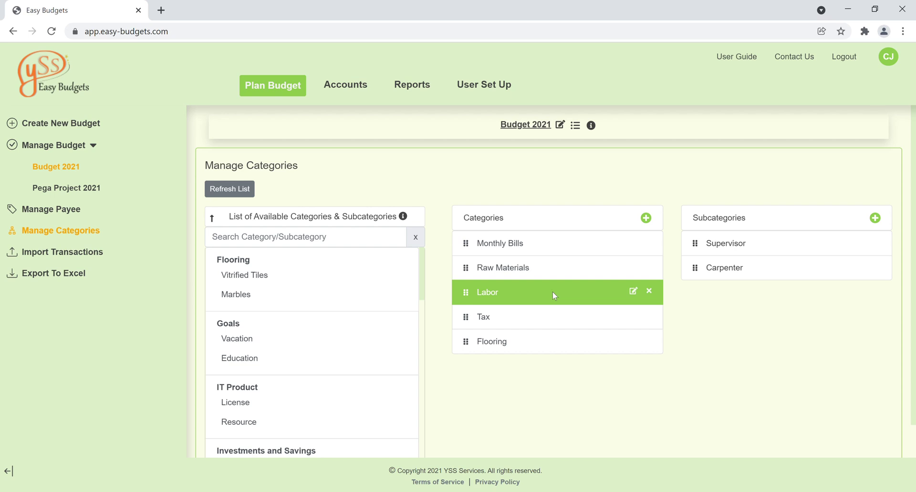
pyautogui.click(550, 327)
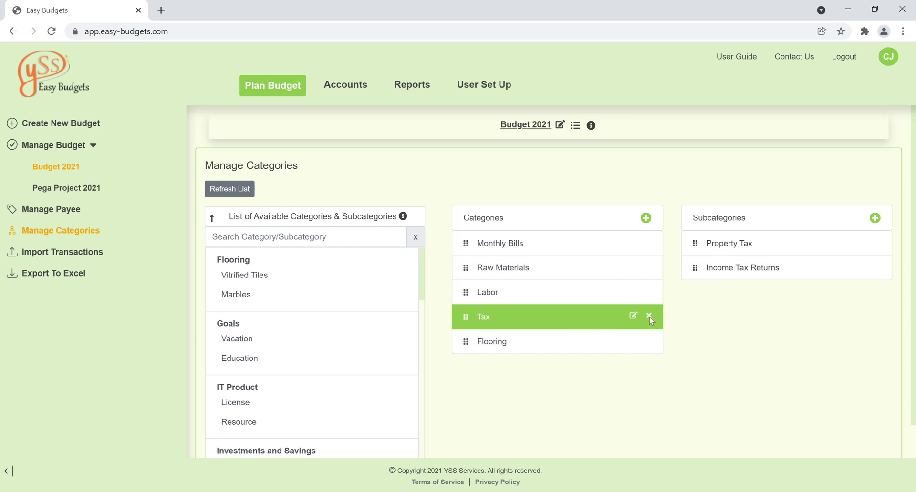
pyautogui.click(615, 293)
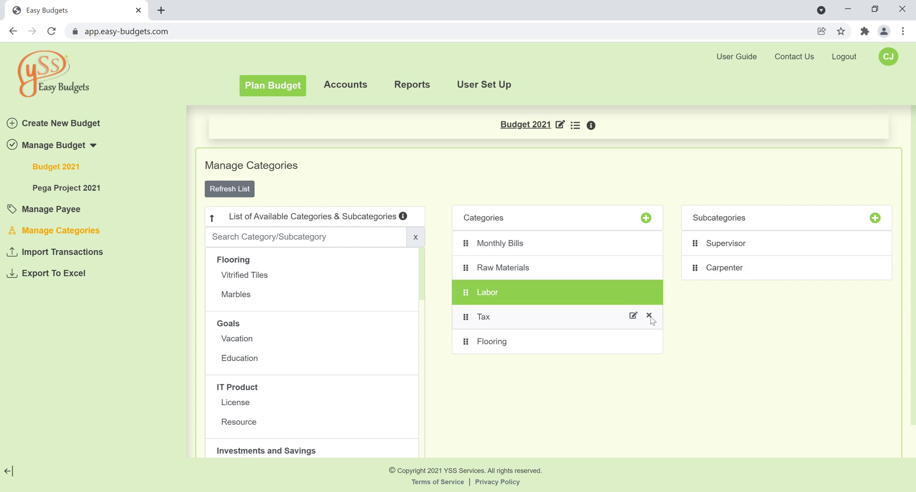
pyautogui.click(613, 318)
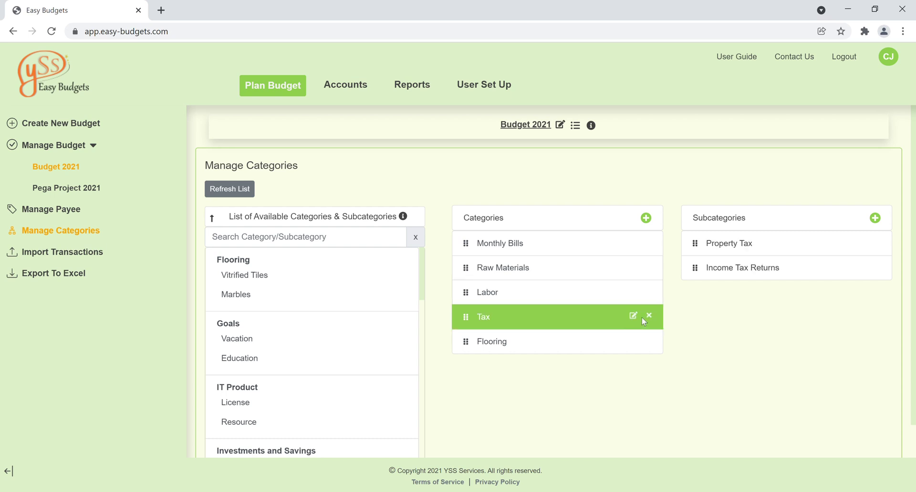
pyautogui.click(648, 316)
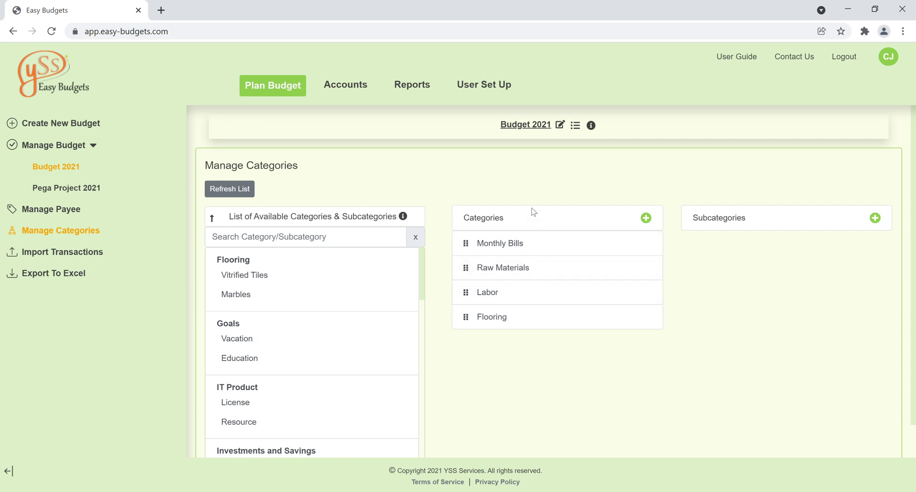
pyautogui.click(538, 129)
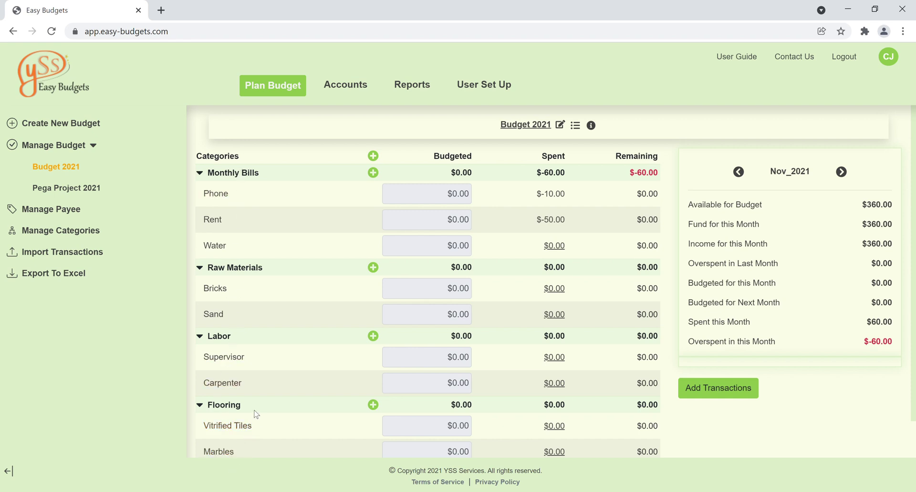
# Step: Return to managing categories and move the Flooring category directly below Monthly Bills
pyautogui.click(91, 234)
pyautogui.moveTo(506, 322)
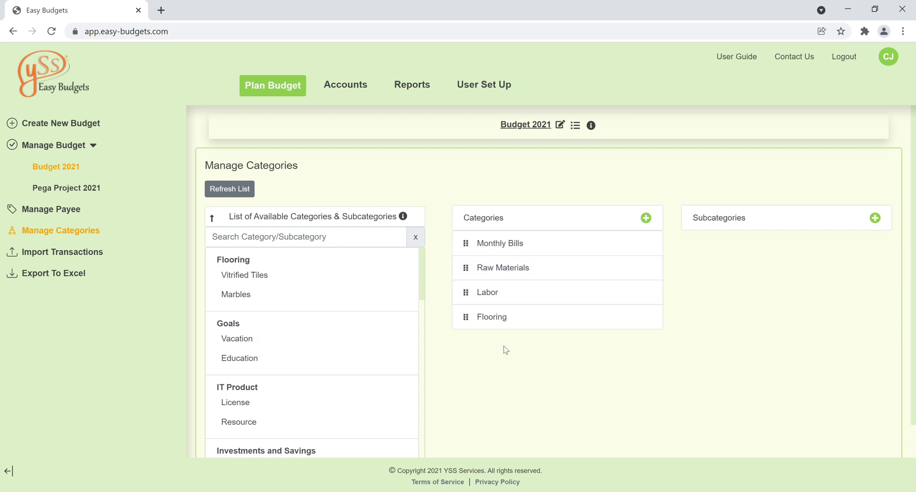
pyautogui.click(514, 324)
pyautogui.moveTo(514, 325); pyautogui.dragTo(514, 268)
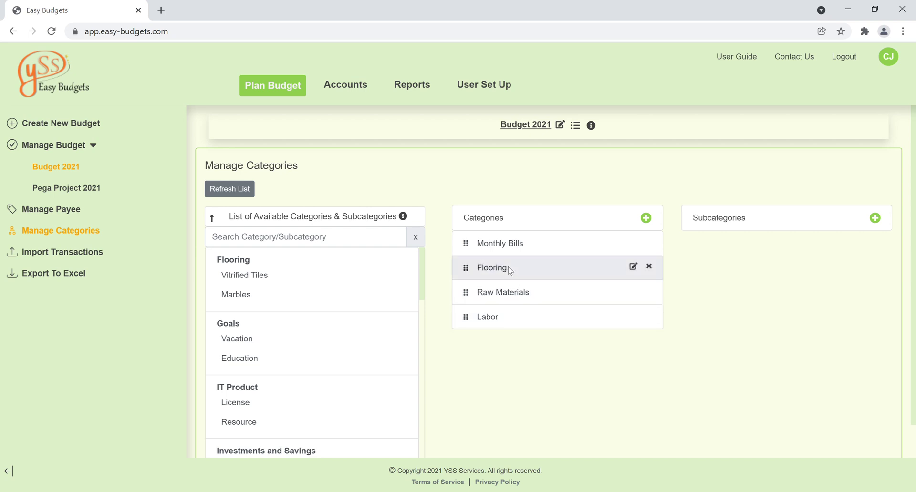
# Step: Move the Marbles subcategory above Vitrified Tiles under Flooring and check the order in the Budget 2021 overview
pyautogui.click(512, 270)
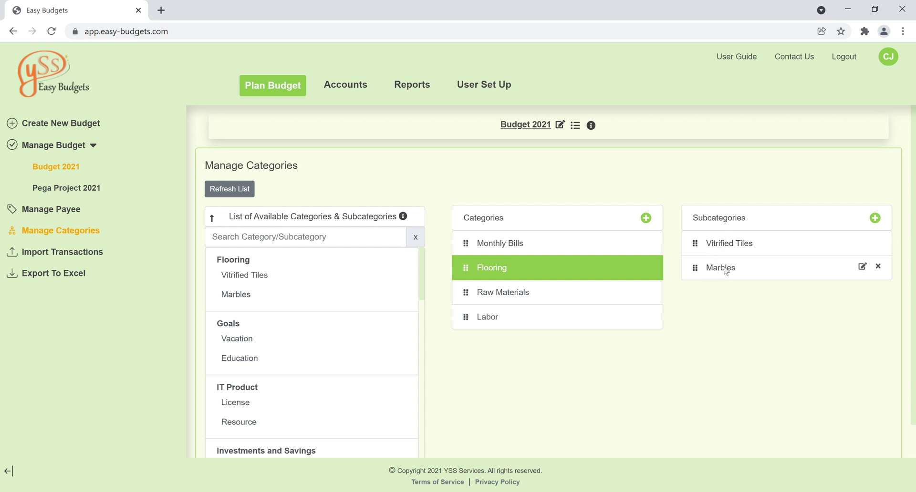
pyautogui.moveTo(725, 271); pyautogui.dragTo(722, 235)
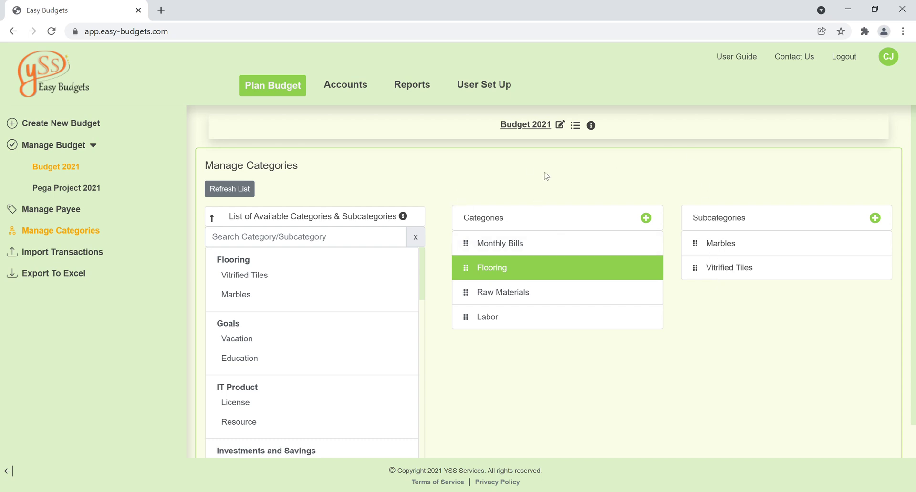
pyautogui.click(536, 133)
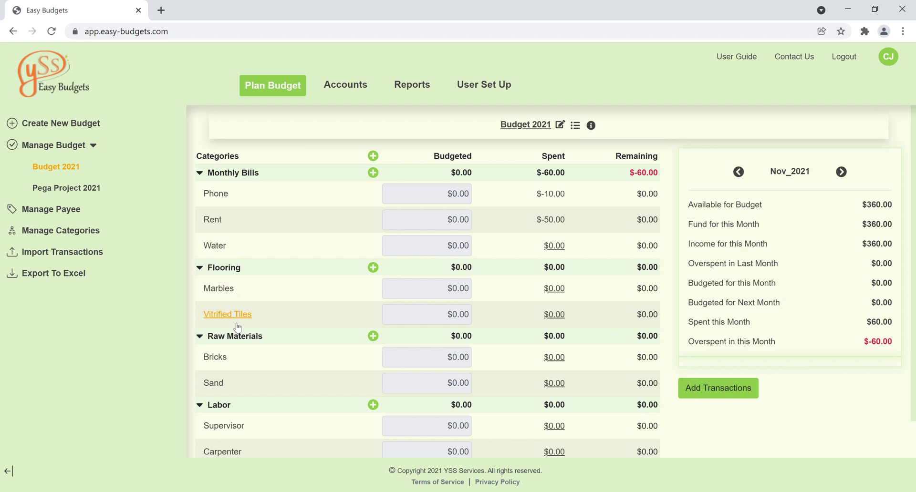
# Step: Rename the Flooring category as Flooring Materials and refresh the list of available categories
pyautogui.click(98, 233)
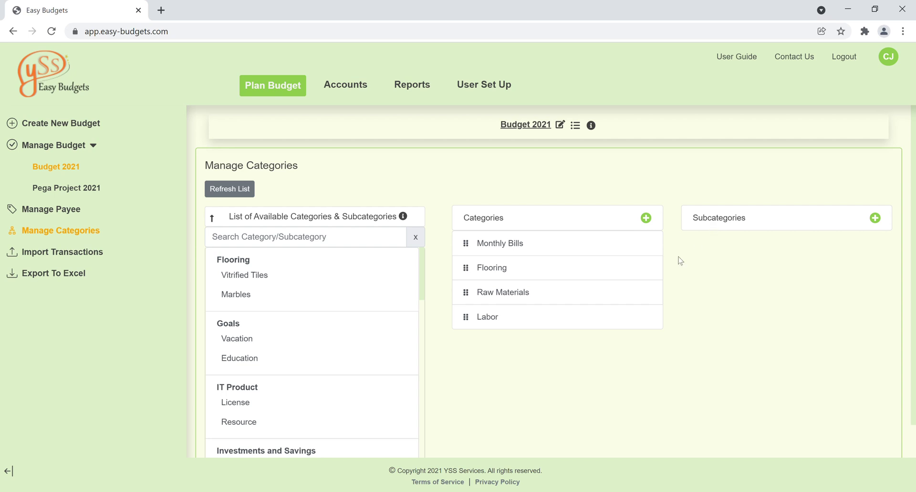
pyautogui.click(573, 277)
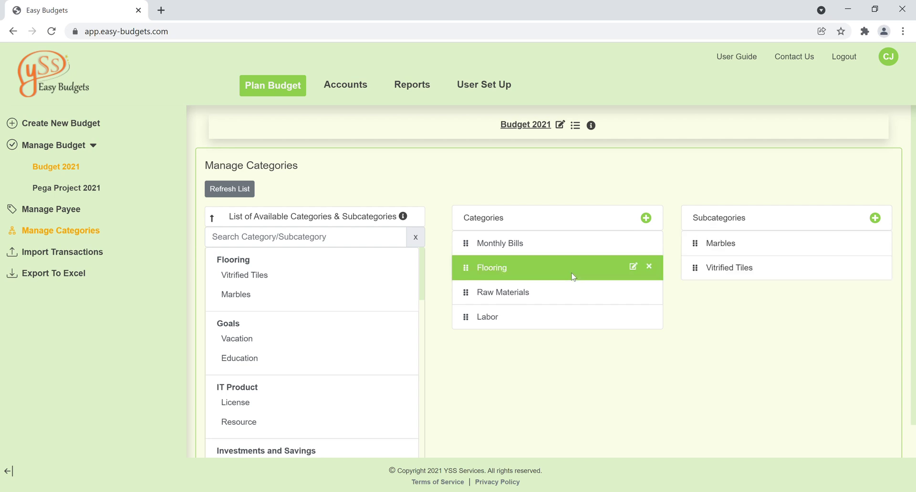
pyautogui.click(633, 268)
pyautogui.click(373, 130)
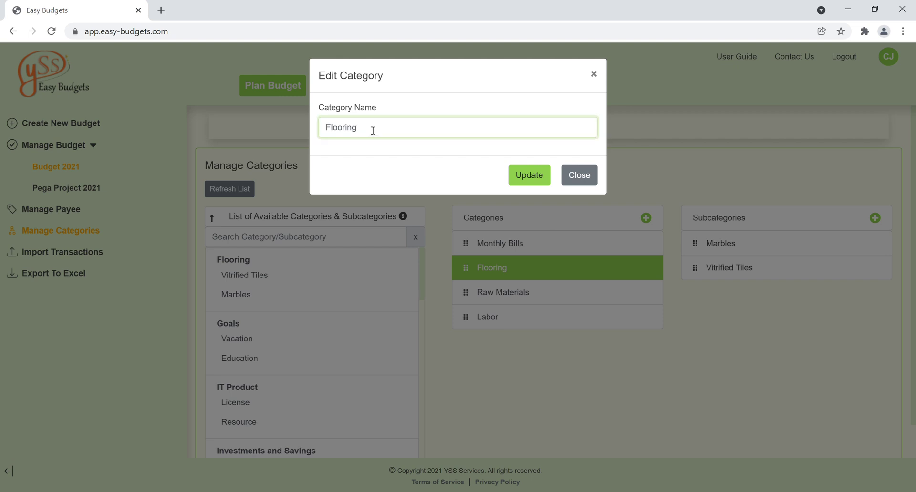
pyautogui.write('Materials')
pyautogui.click(513, 174)
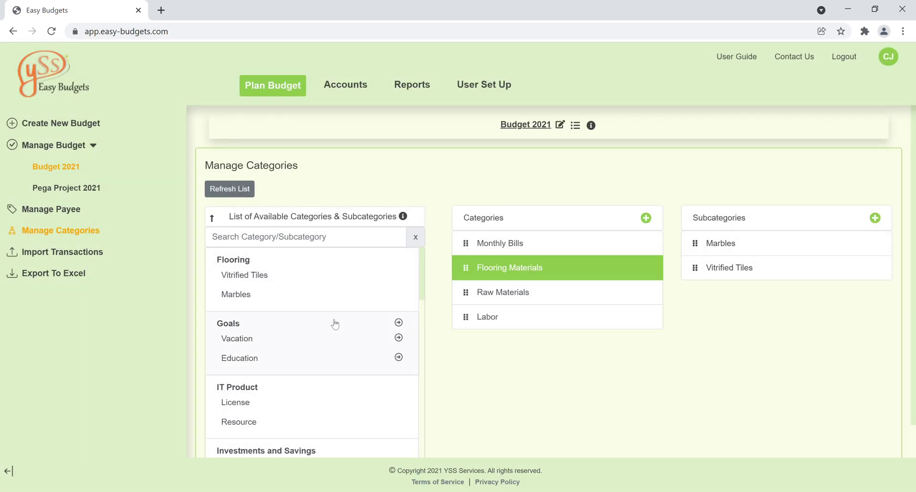
pyautogui.click(239, 191)
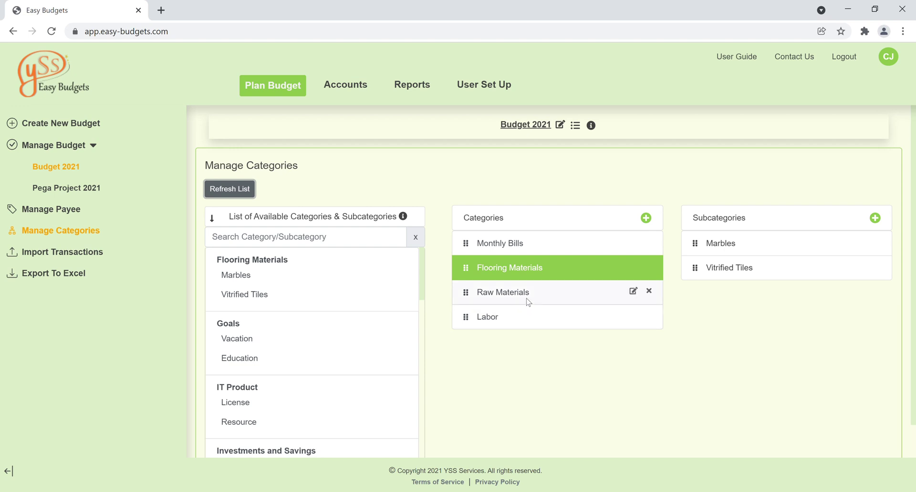
# Step: Rename the Carpenter subcategory under Labor as Electrician and refresh the list of available categories and subcategories
pyautogui.click(522, 316)
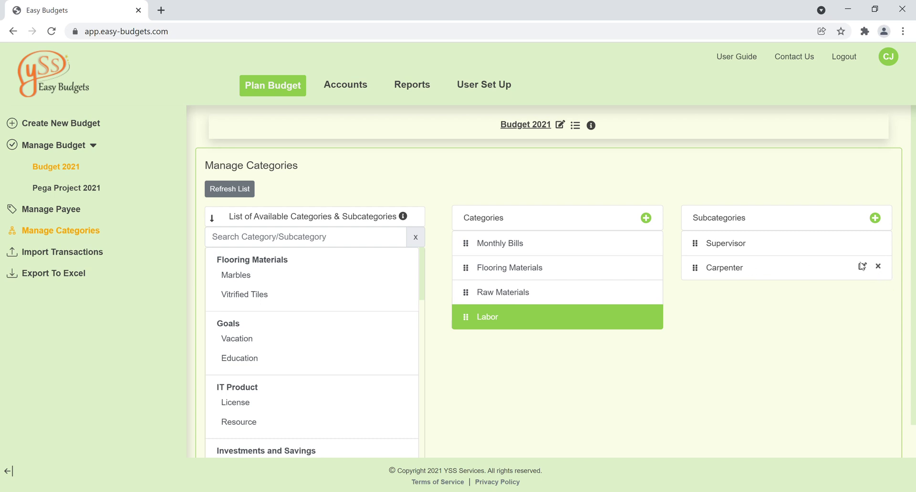
pyautogui.click(862, 266)
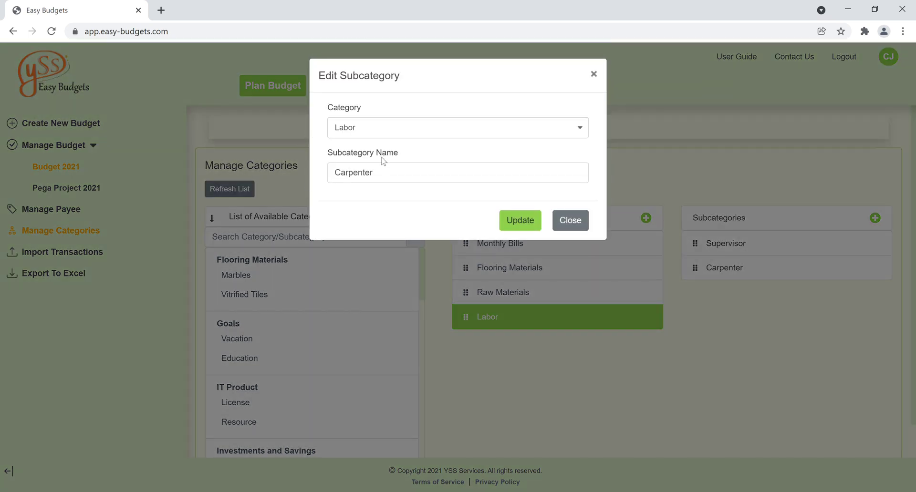
pyautogui.moveTo(402, 174); pyautogui.dragTo(293, 175)
pyautogui.write('E')
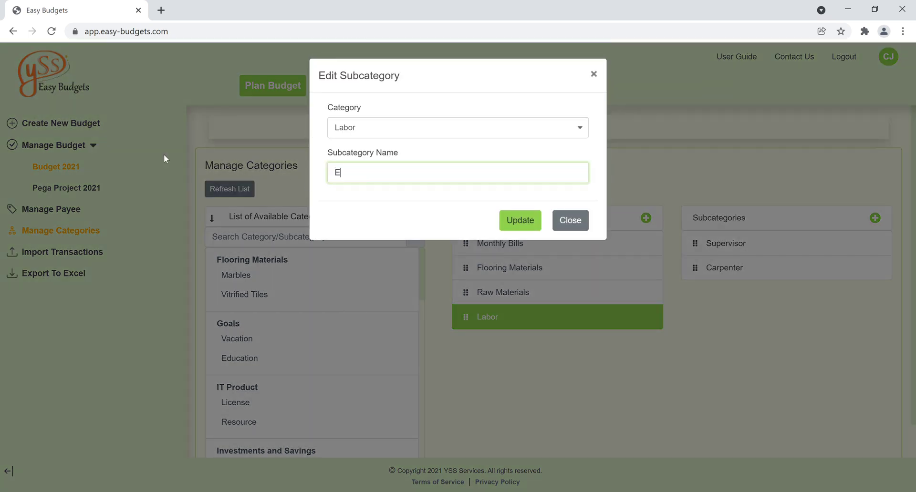
pyautogui.write('lectrician')
pyautogui.click(506, 218)
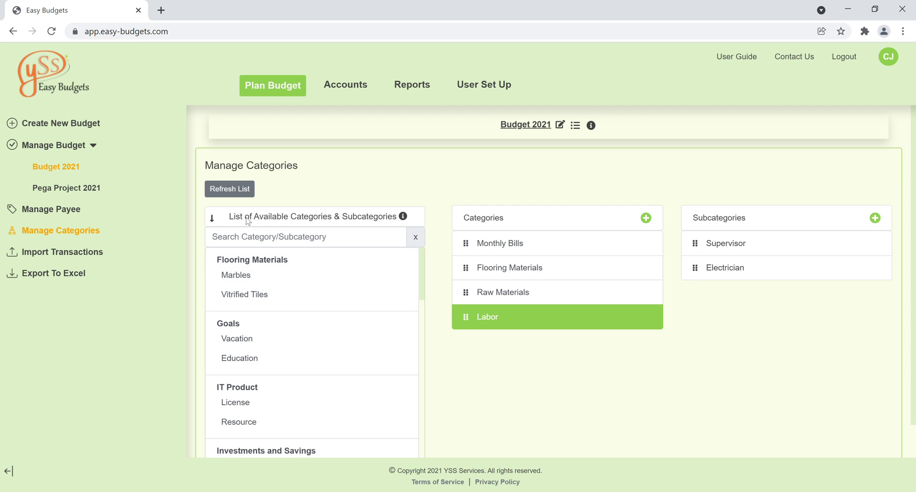
pyautogui.scroll(-4, 256, 373)
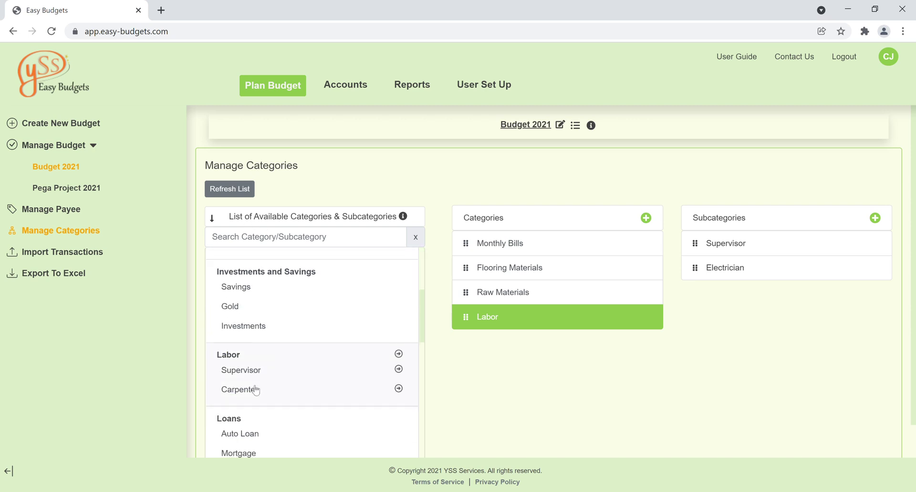
pyautogui.click(229, 190)
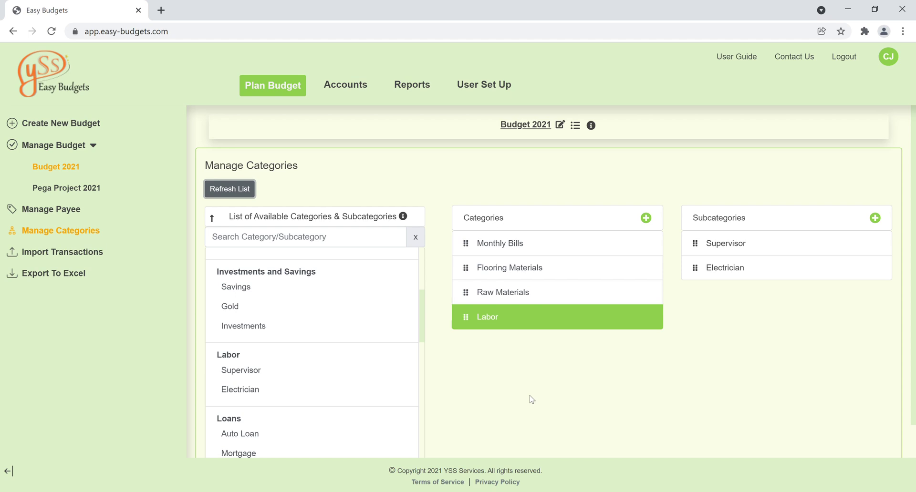
pyautogui.scroll(-1, 532, 400)
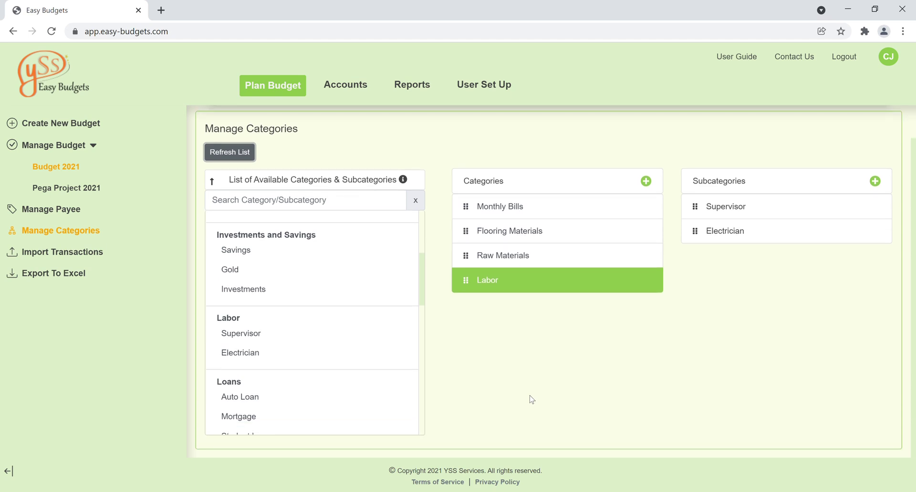
pyautogui.scroll(1, 532, 399)
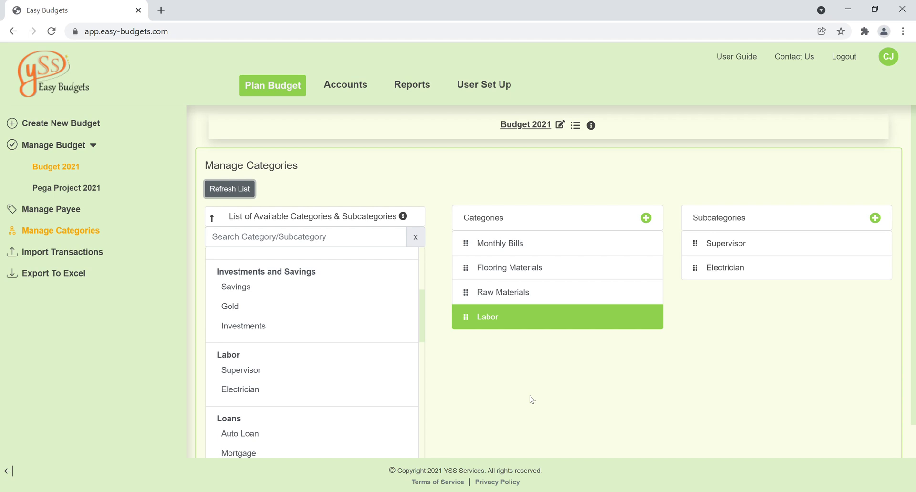
pyautogui.scroll(-1, 532, 400)
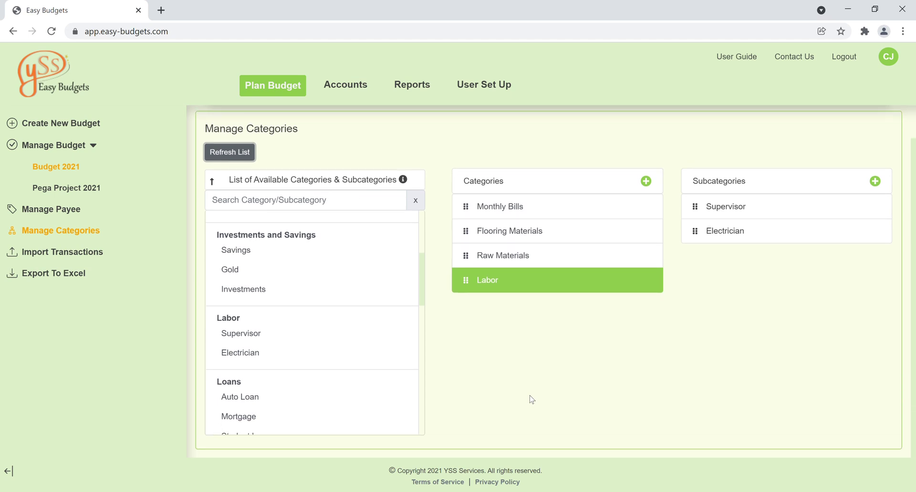